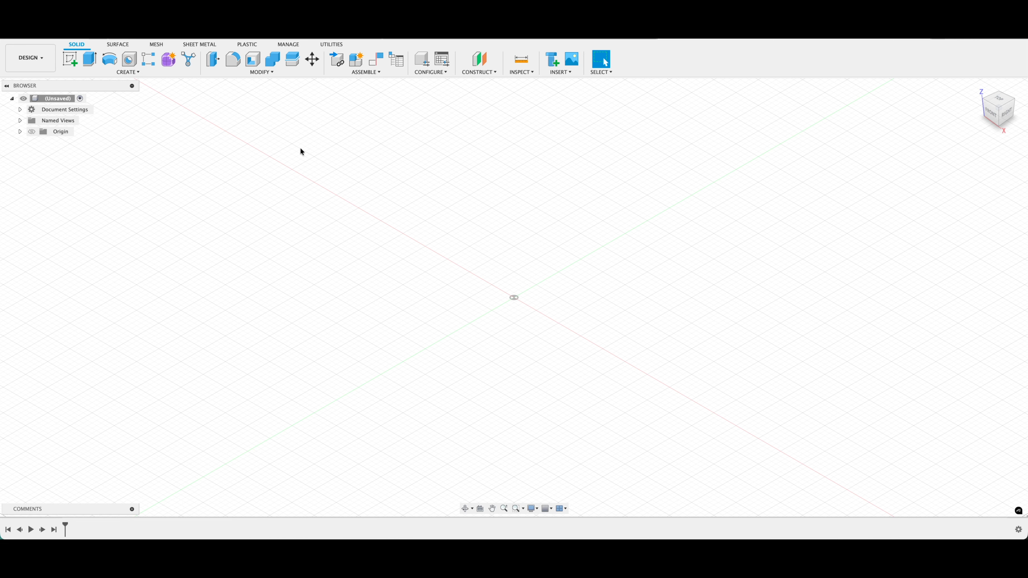
Step: Sketch a rectangle on the horizontal origin plane with one corner at the origin, 2.26 in high and 4.52 in wide
left_click(76, 63)
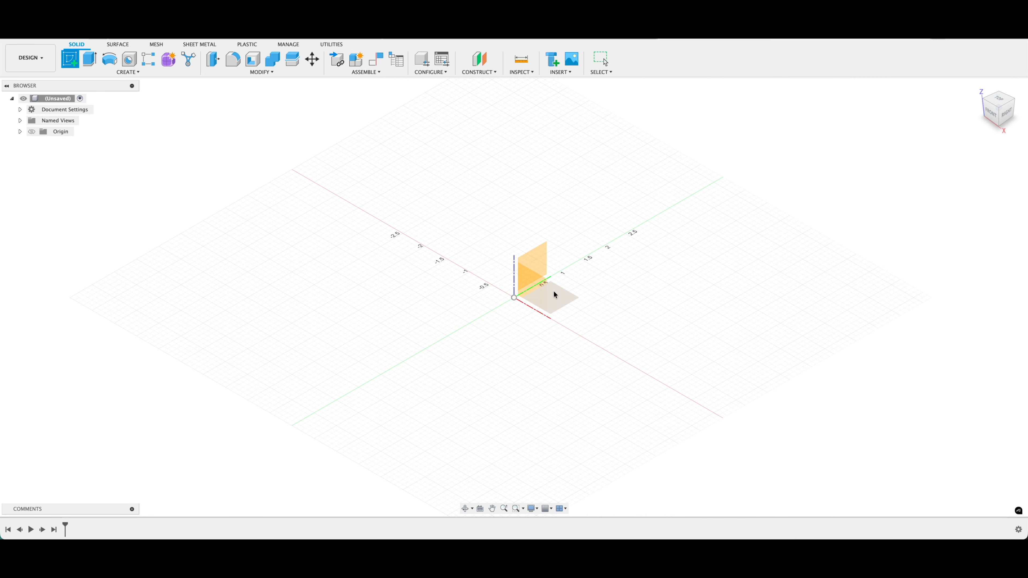
left_click(554, 295)
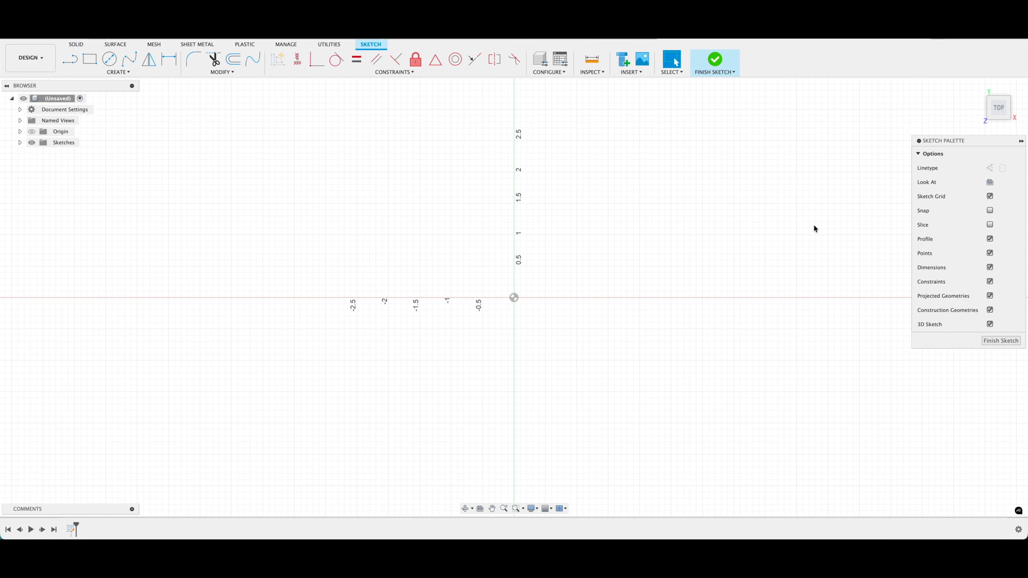
left_click(90, 60)
left_click(514, 299)
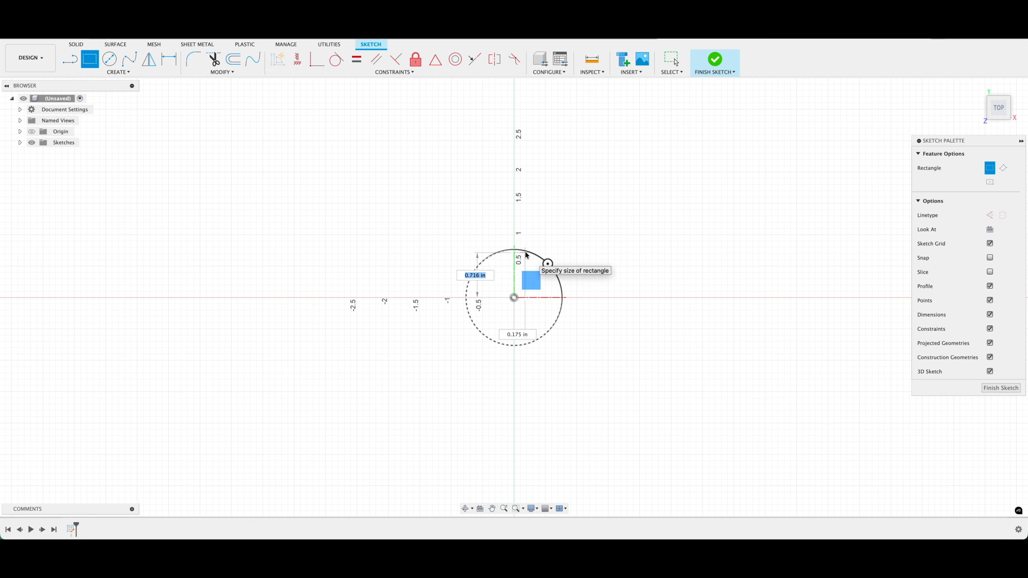
type("2.26")
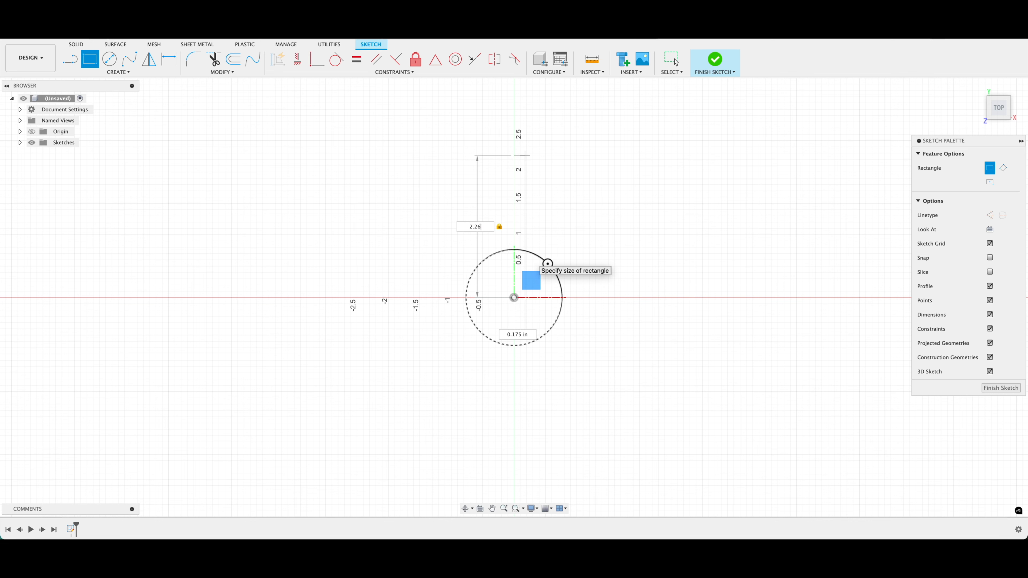
key("Tab")
type("4.52")
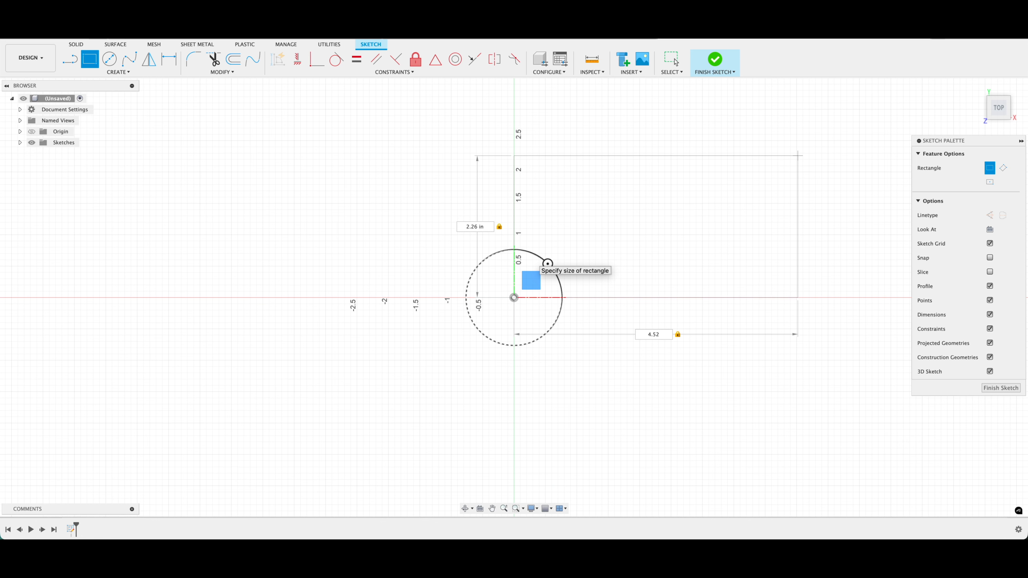
left_click(672, 60)
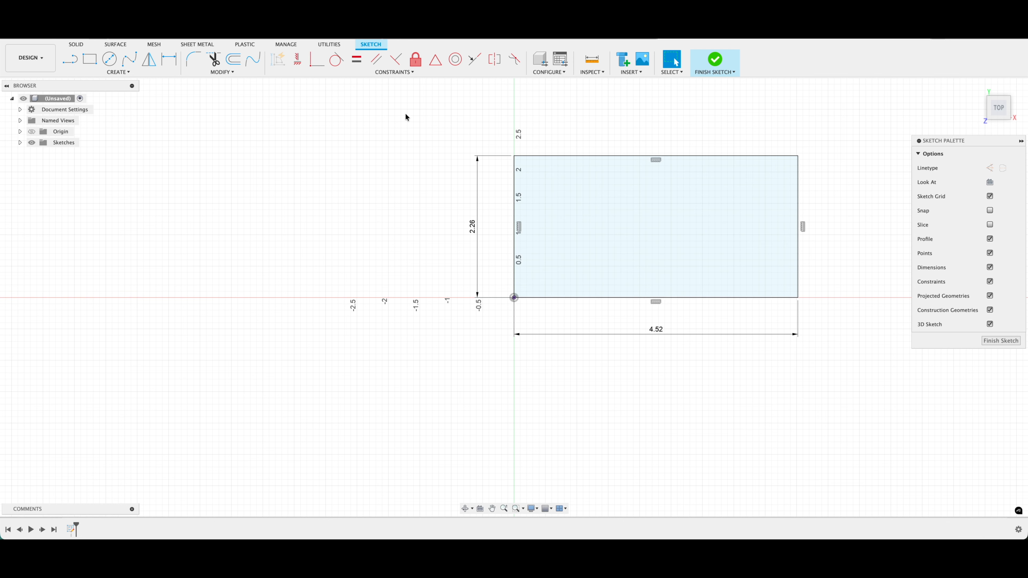
Step: Offset the rectangle's outline outward by 0.3 in
left_click(235, 62)
left_click(582, 156)
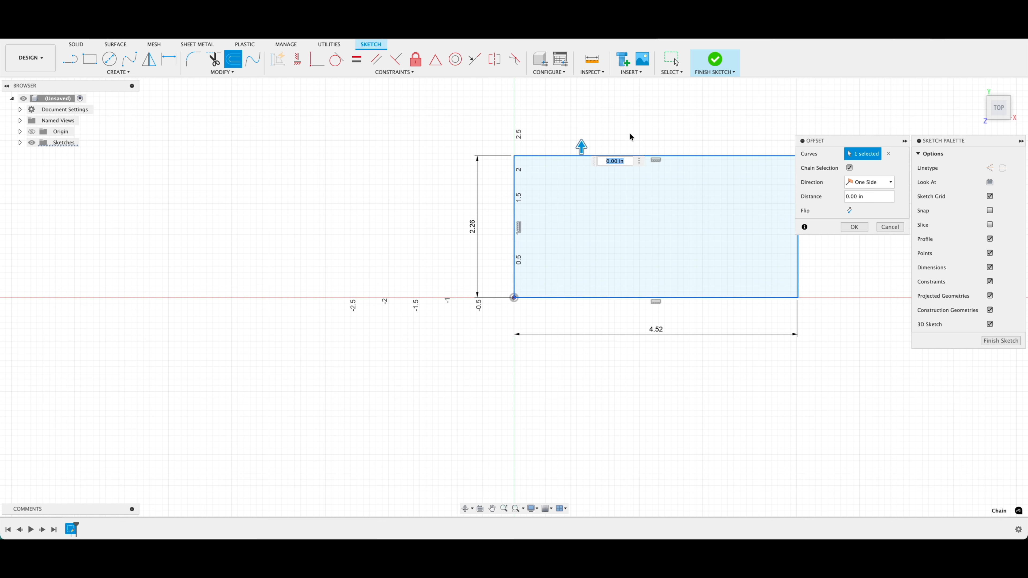
type(".")
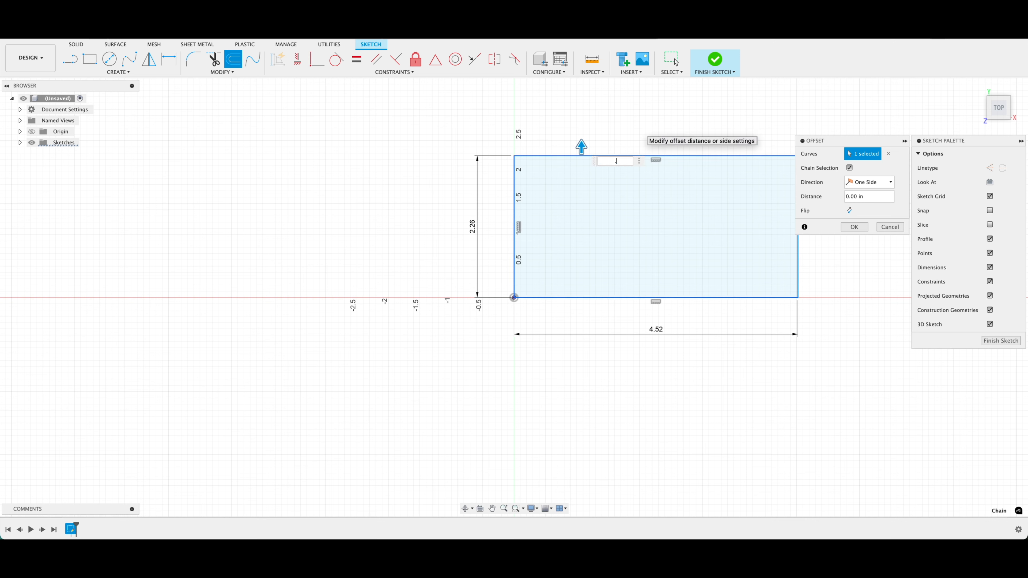
key("Return")
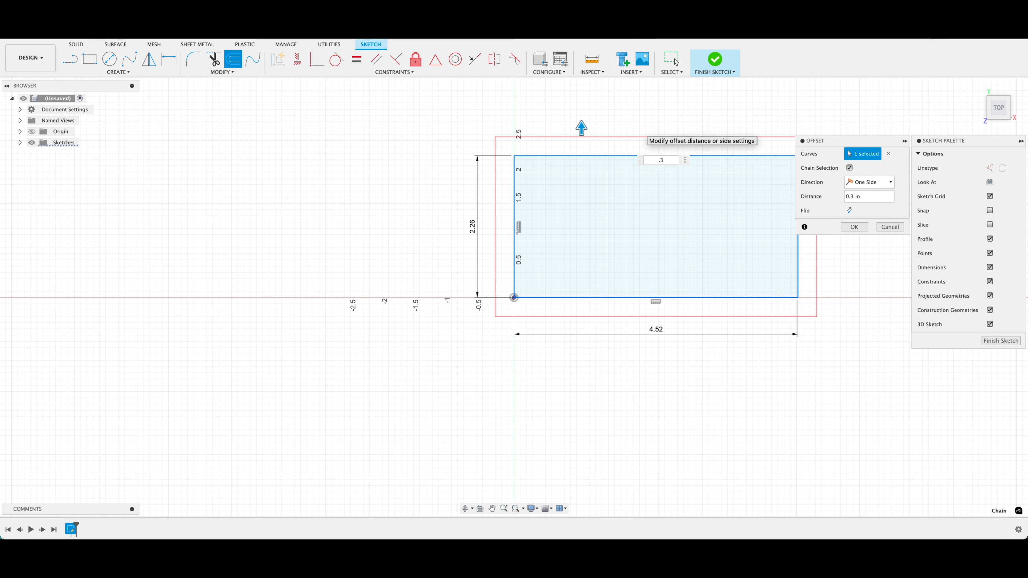
key("Return")
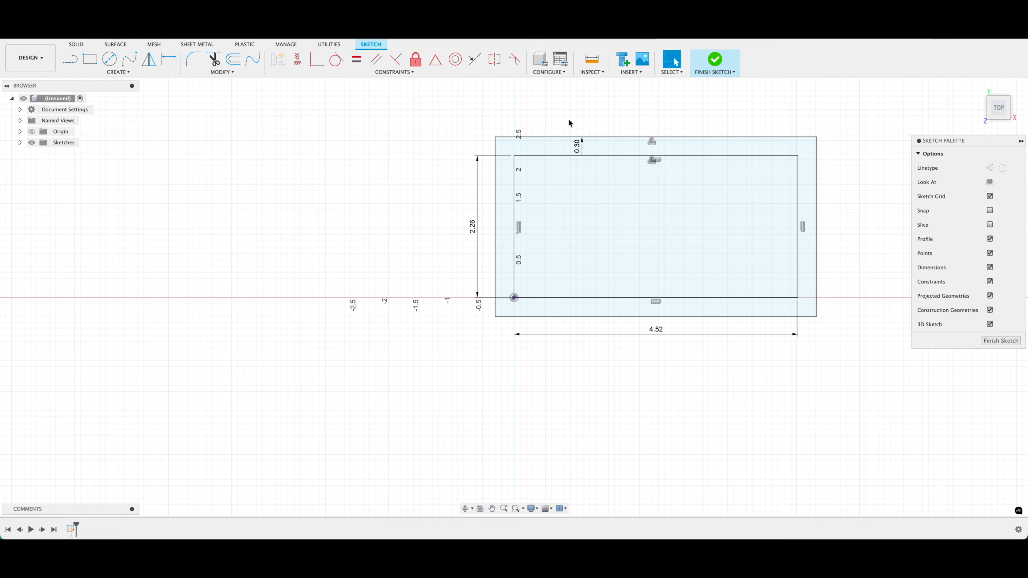
Step: Extrude the border profile between the two rectangles upward 0.75 in
middle_click_drag(562, 147, 554, 149, "shift")
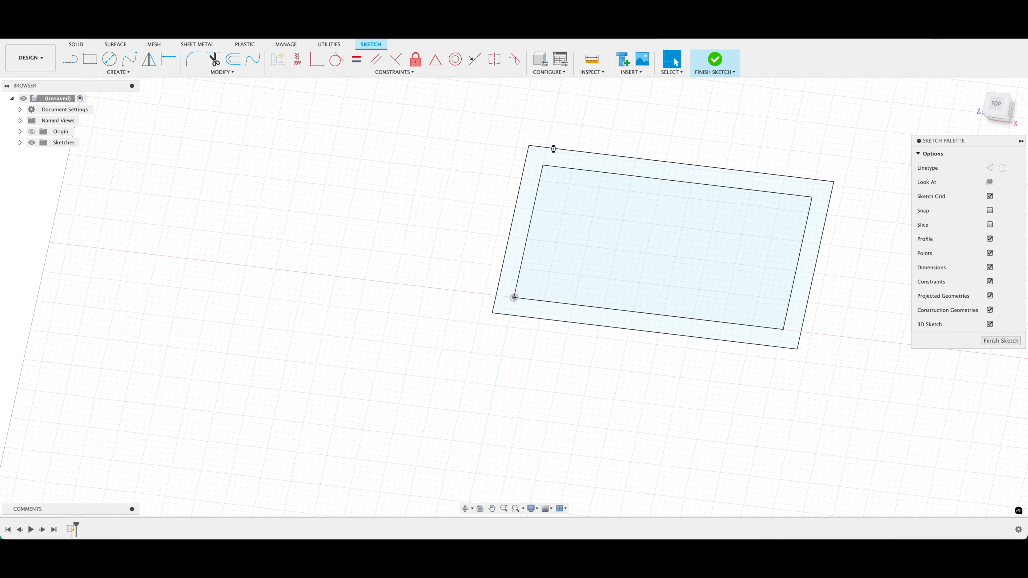
key("e")
left_click(636, 245)
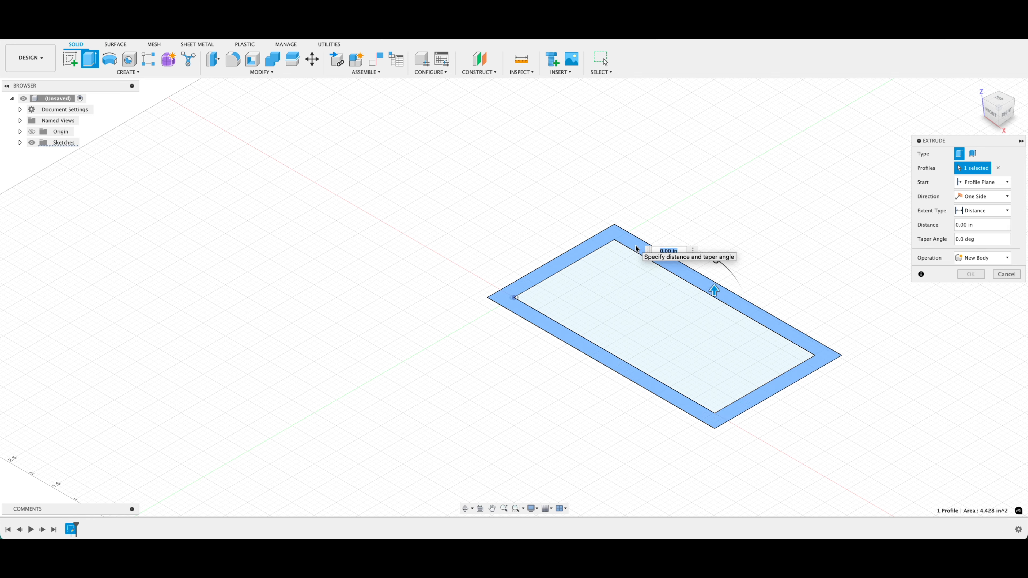
key("BackSpace")
type(".75")
key("Return")
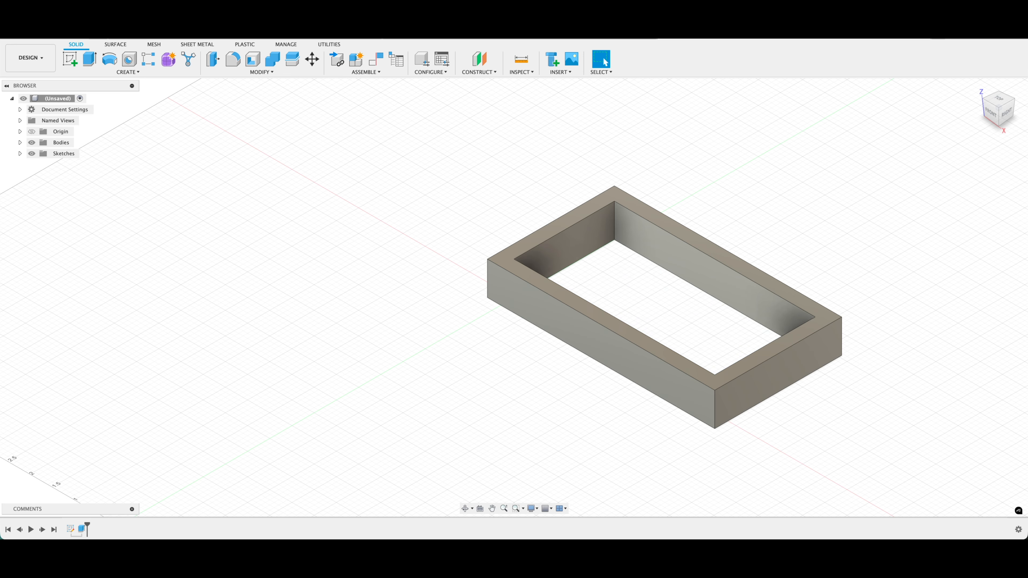
Step: Extrude the inner rectangle of Sketch1 0.1 in to form the floor, showing the sketch for selection and hiding it when done
left_click(20, 154)
left_click(39, 165)
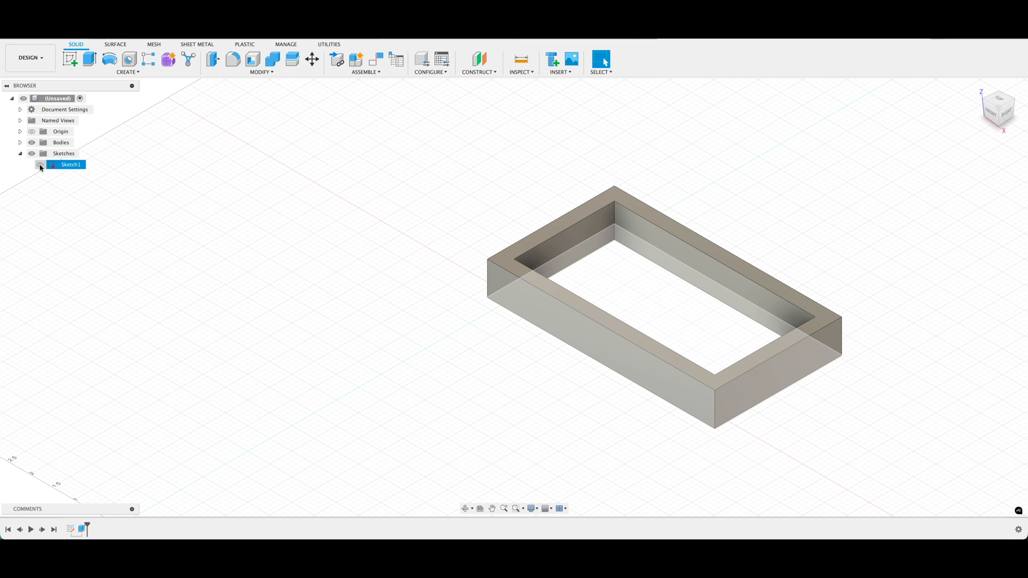
left_click(39, 164)
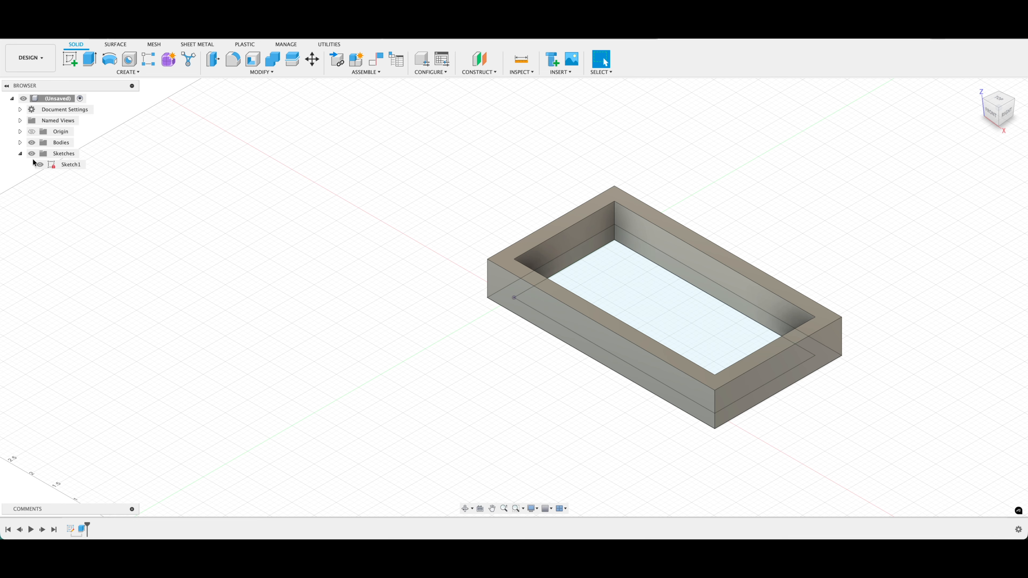
left_click(647, 307)
key("e")
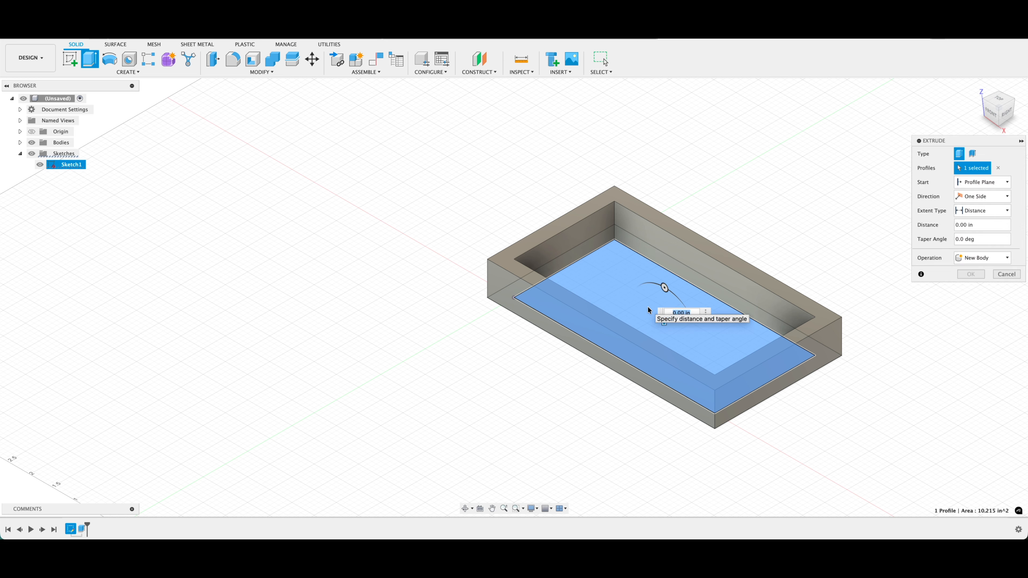
key("BackSpace")
type(".1")
key("Return")
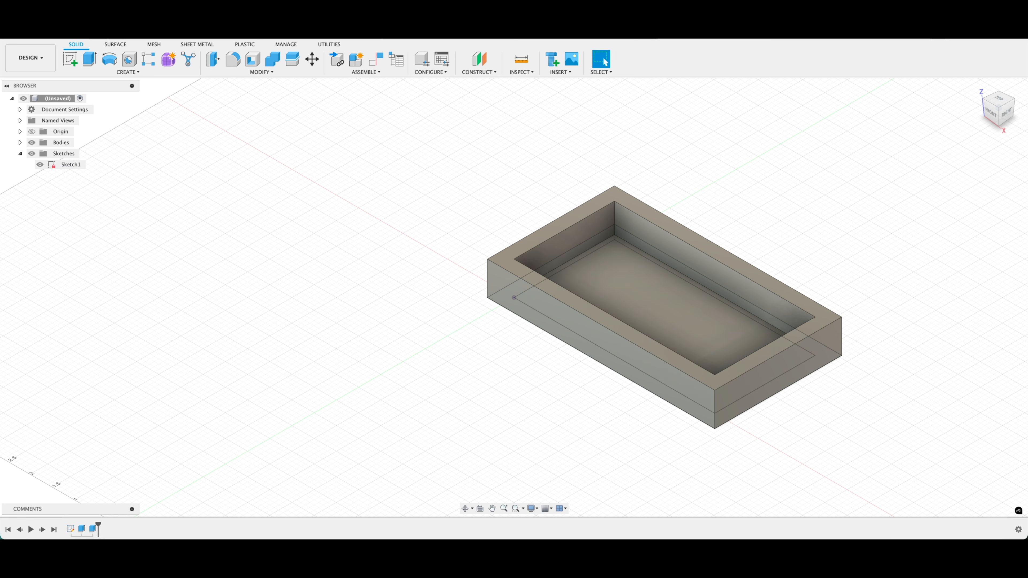
left_click(40, 166)
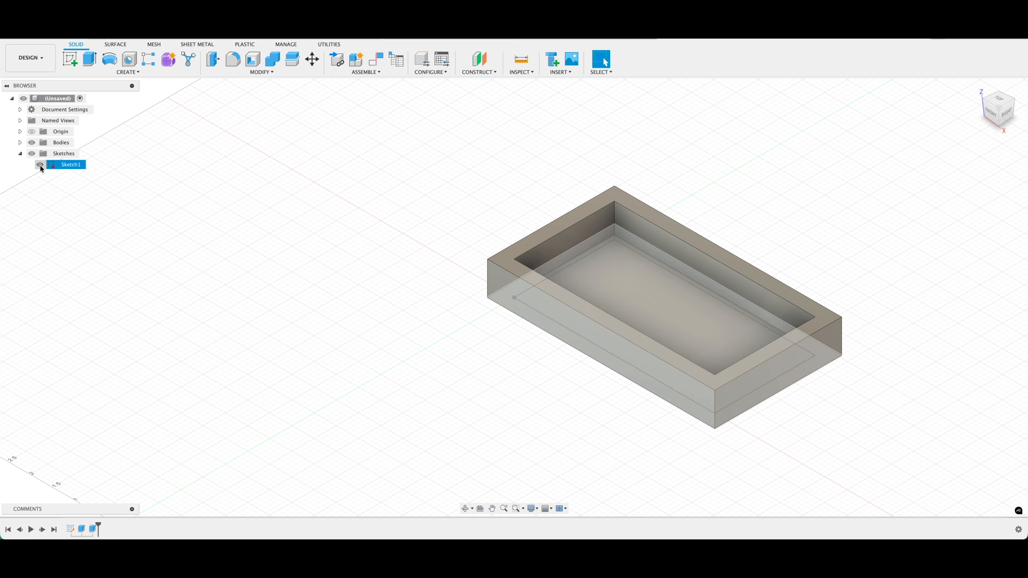
left_click(40, 165)
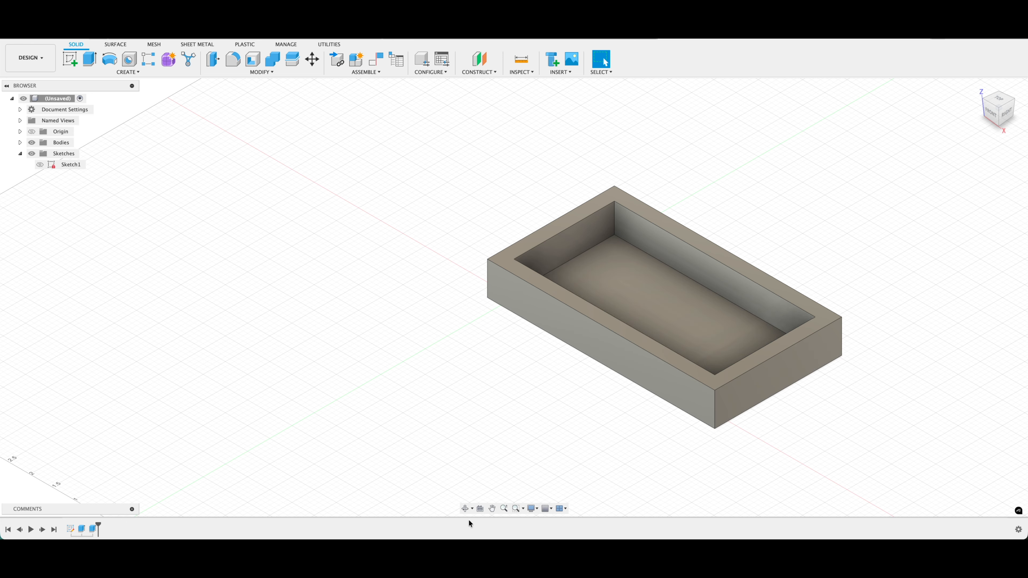
Step: Try a 0.1 in fillet on the single long inside edge where the back wall meets the floor
left_click(467, 509)
left_click_drag(505, 400, 526, 387)
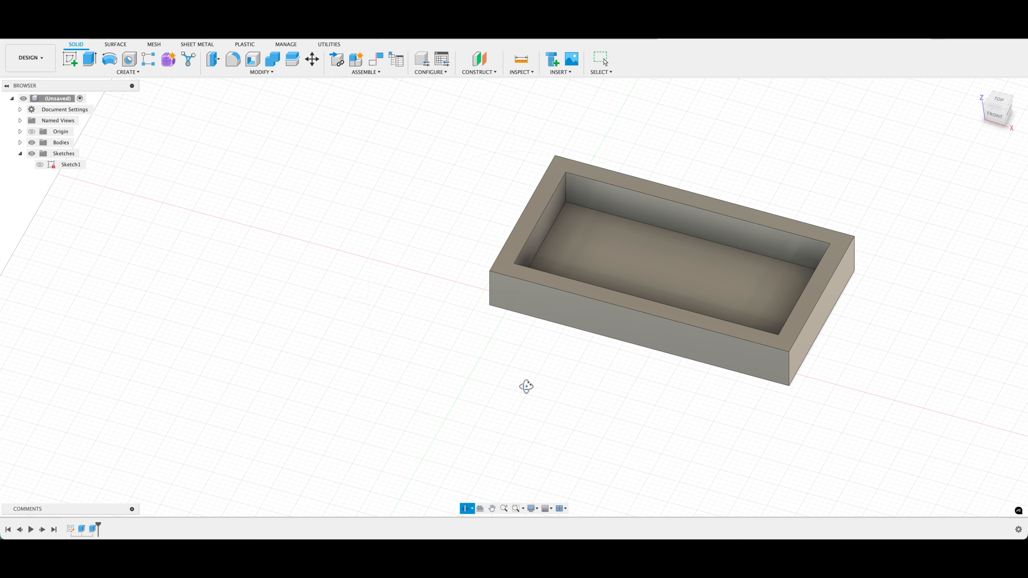
key("Escape")
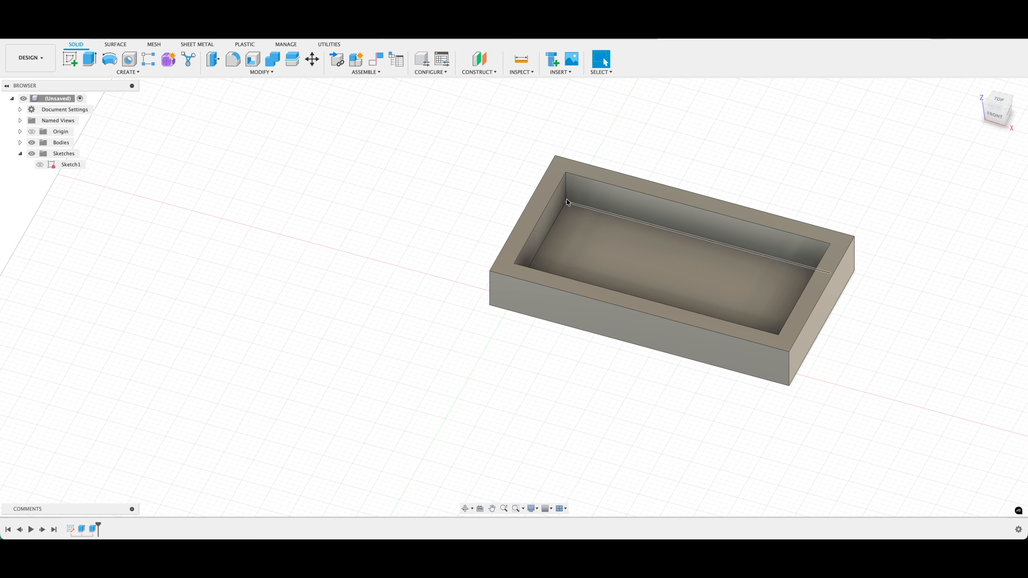
middle_click_drag(569, 225, 536, 248)
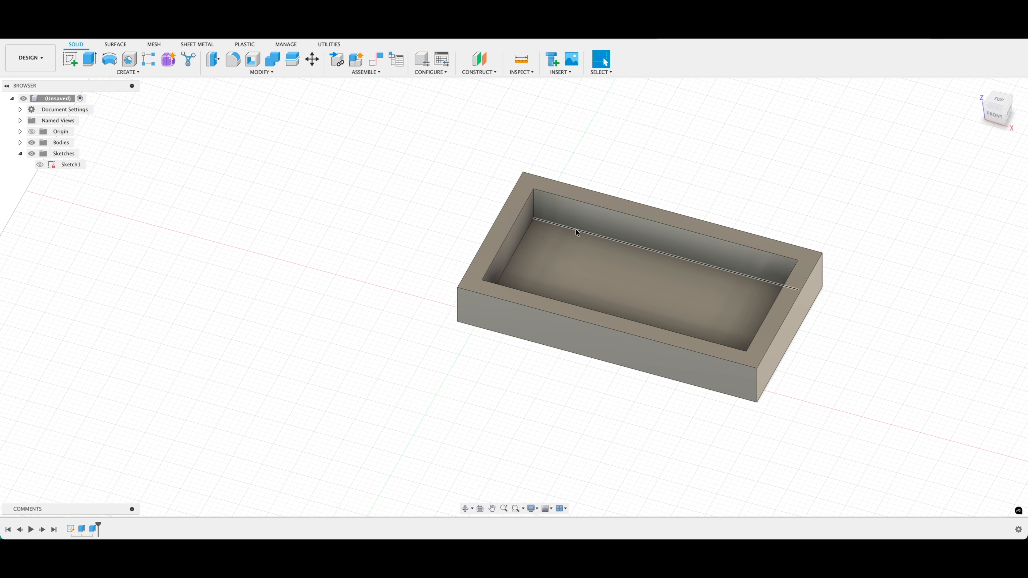
left_click(231, 65)
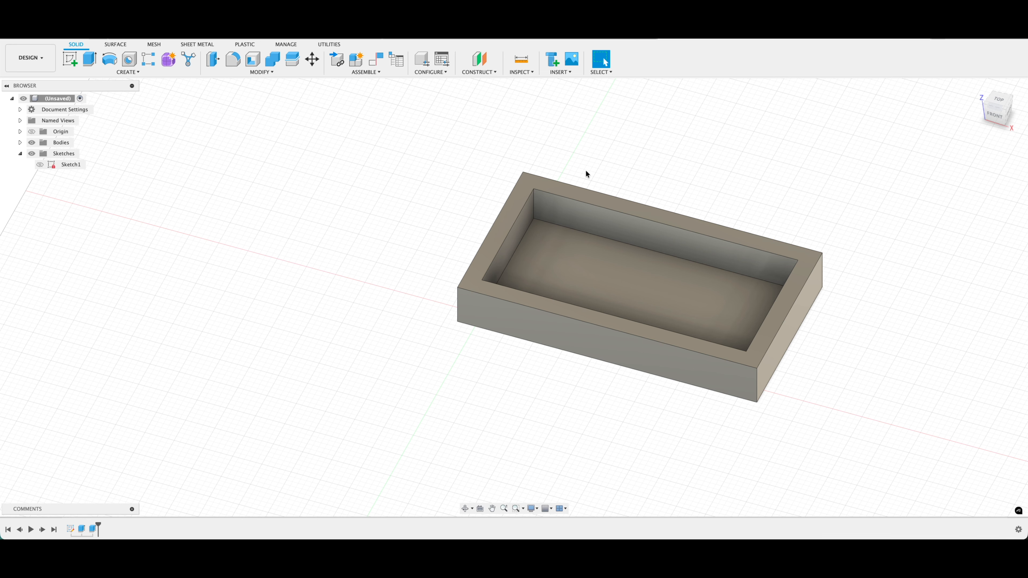
left_click(611, 242)
type(".1")
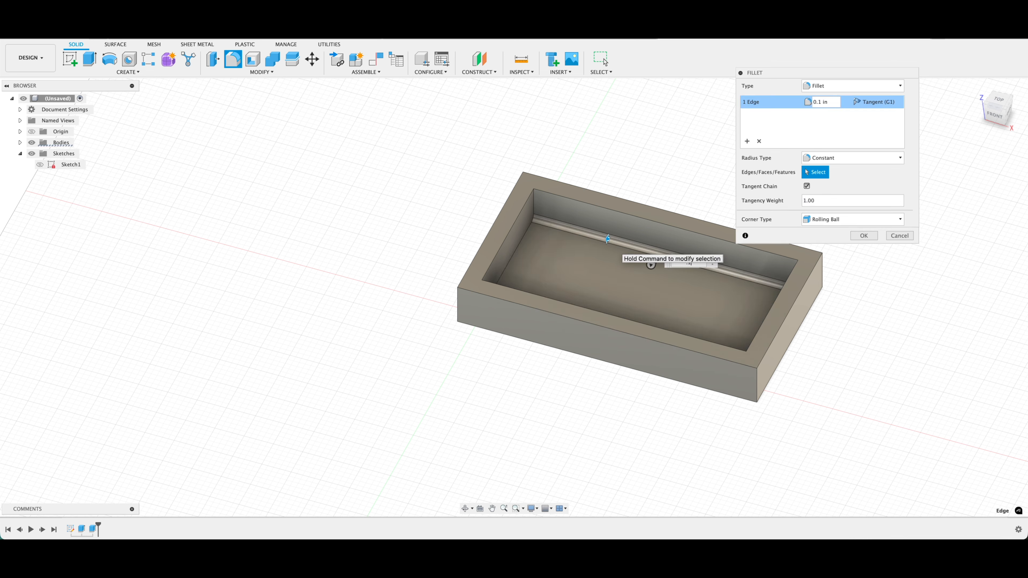
key("Return")
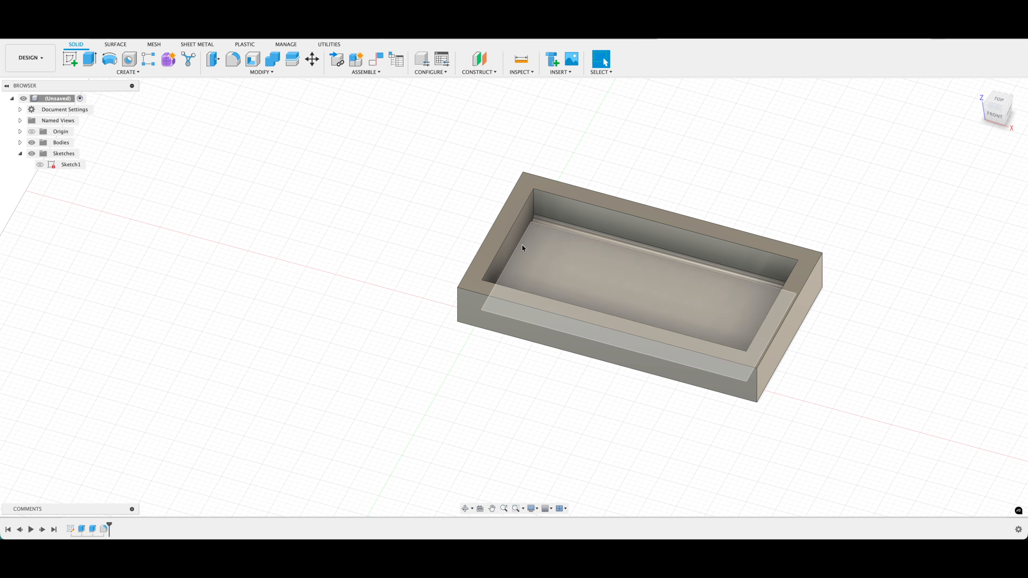
Step: Abandon the fillet on the adjacent floor edge and undo the single-edge fillet
key("f")
left_click(521, 244)
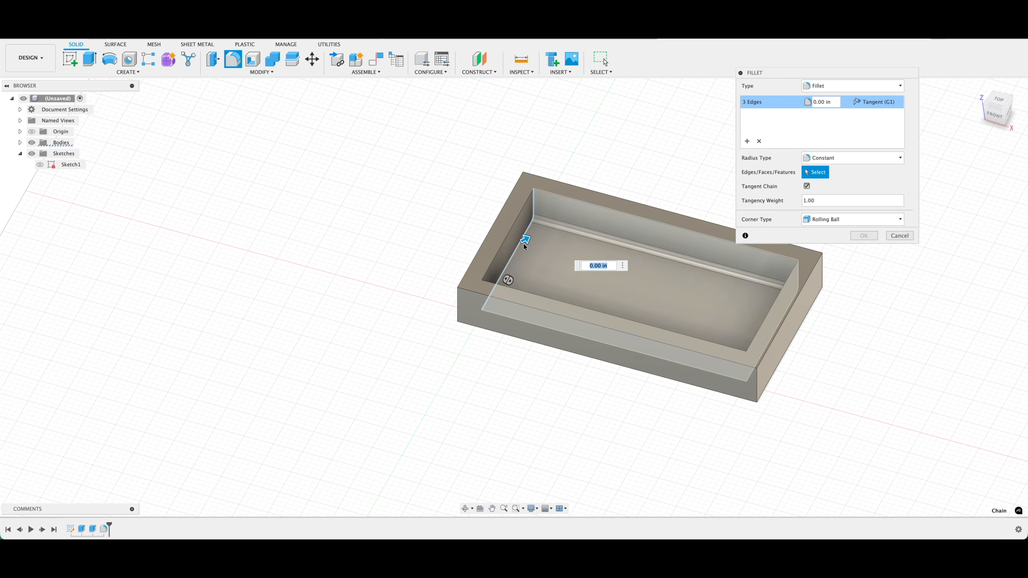
key("Escape")
key("ctrl+z")
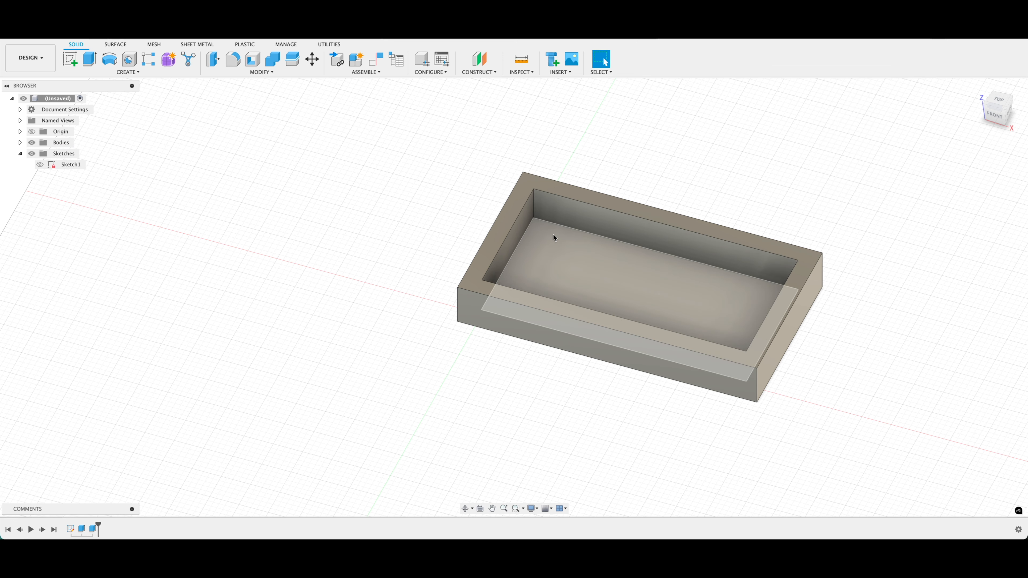
Step: Fillet all four inside edges where the walls meet the floor with a 0.1 in radius
key("f")
left_click(571, 229)
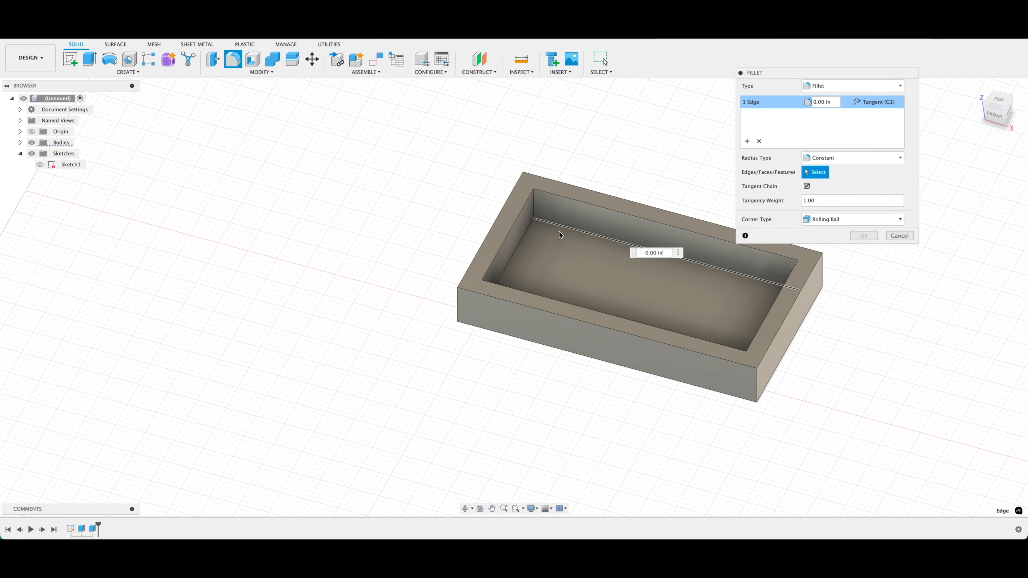
left_click(521, 240)
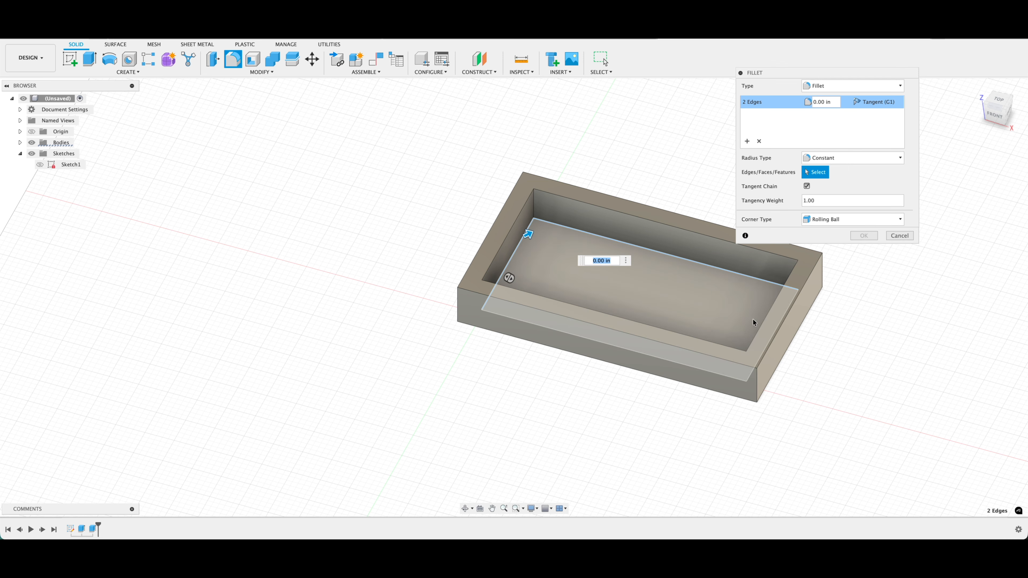
left_click(466, 508)
left_click_drag(569, 413, 607, 435)
key("Escape")
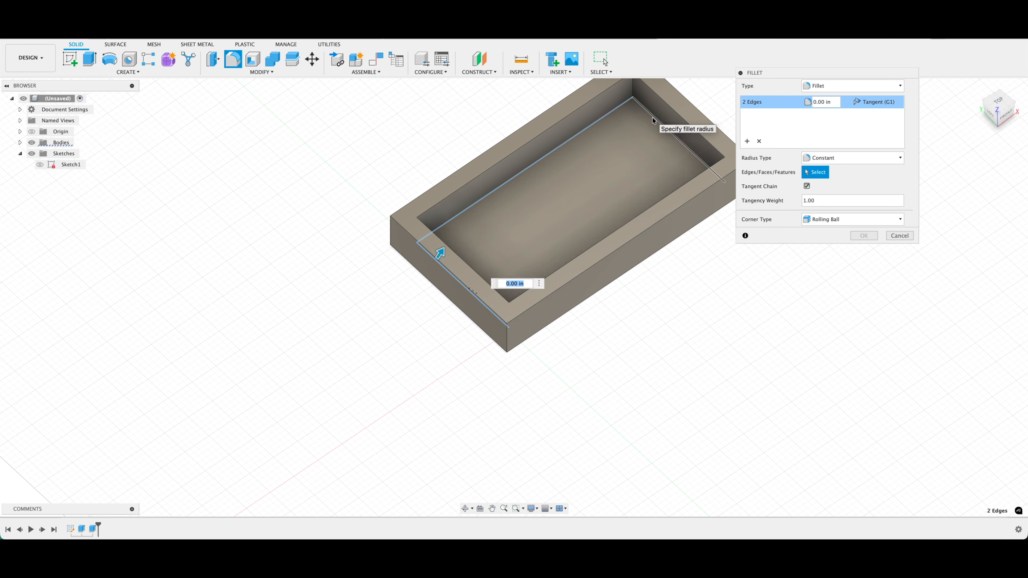
left_click(654, 120)
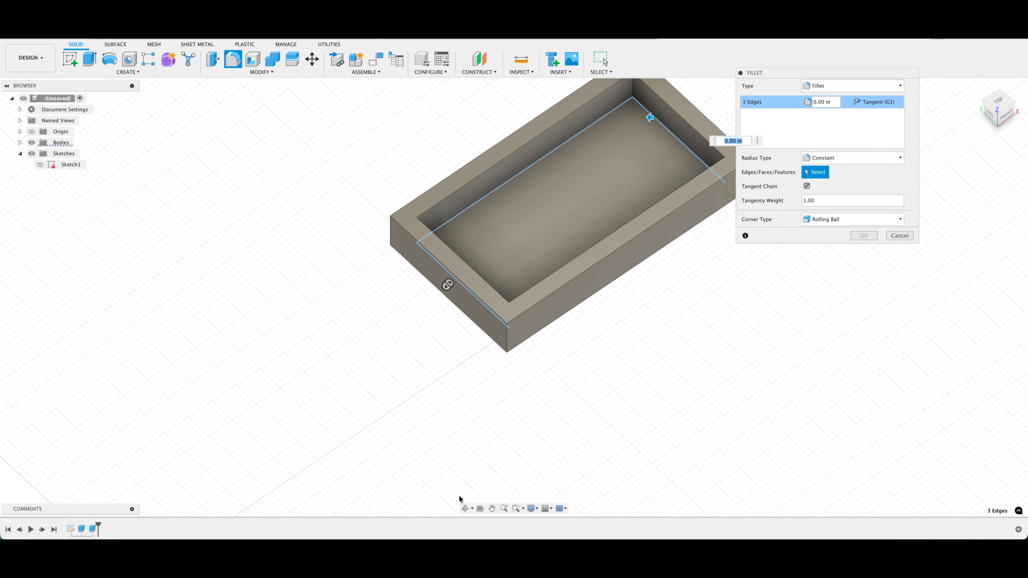
left_click(464, 509)
left_click_drag(470, 364, 474, 283)
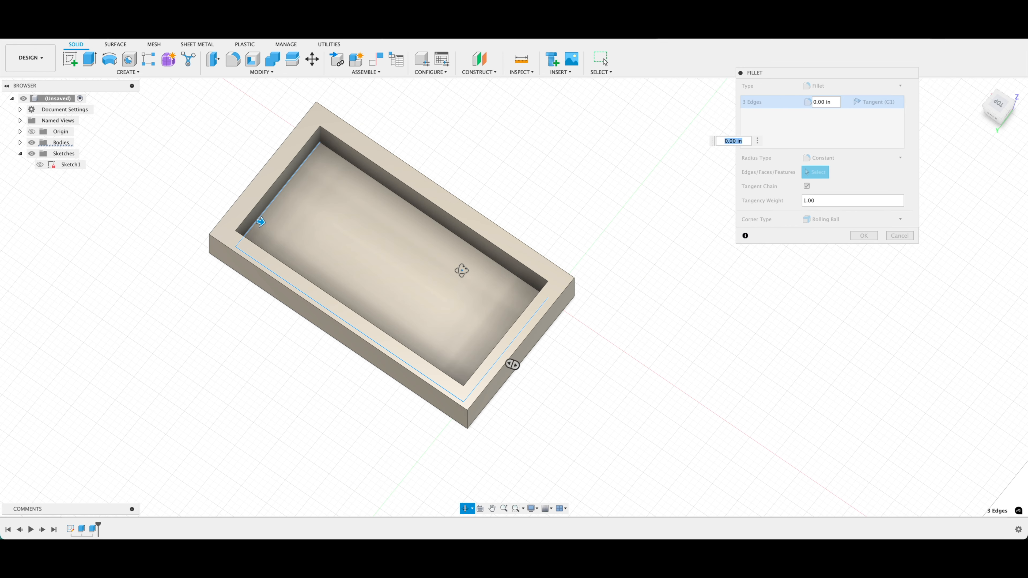
key("Escape")
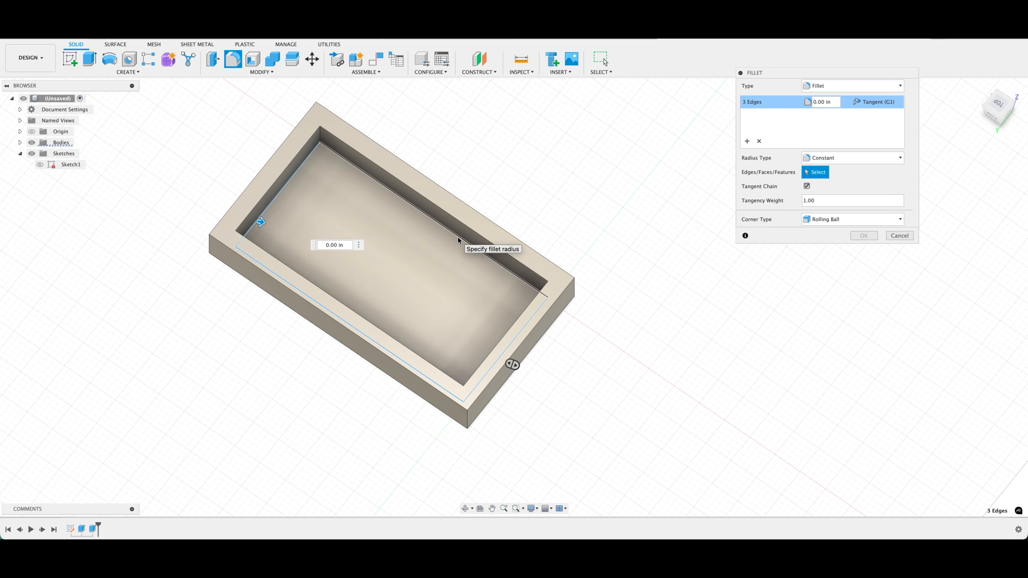
left_click(457, 241)
type(".1")
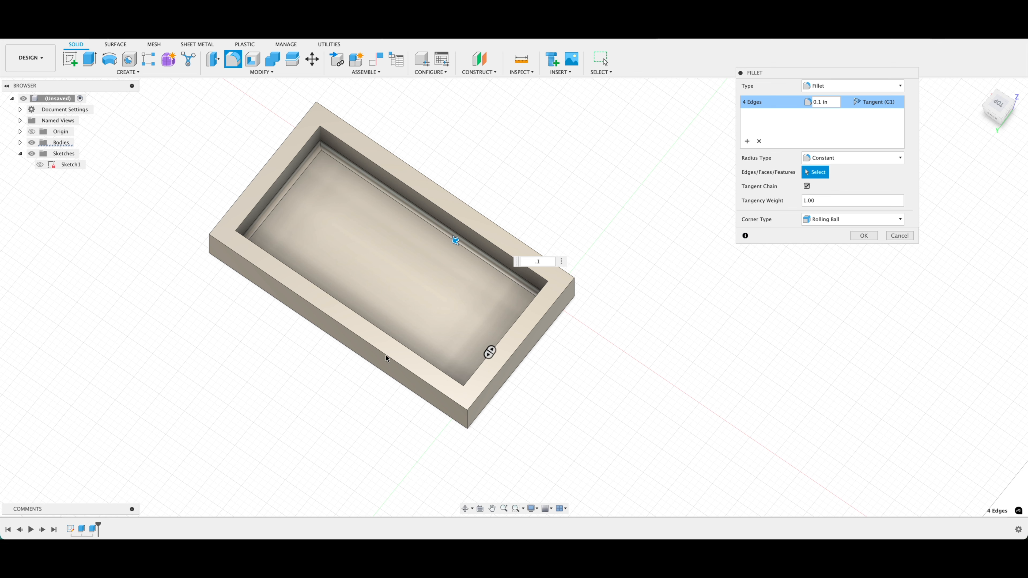
key("Return")
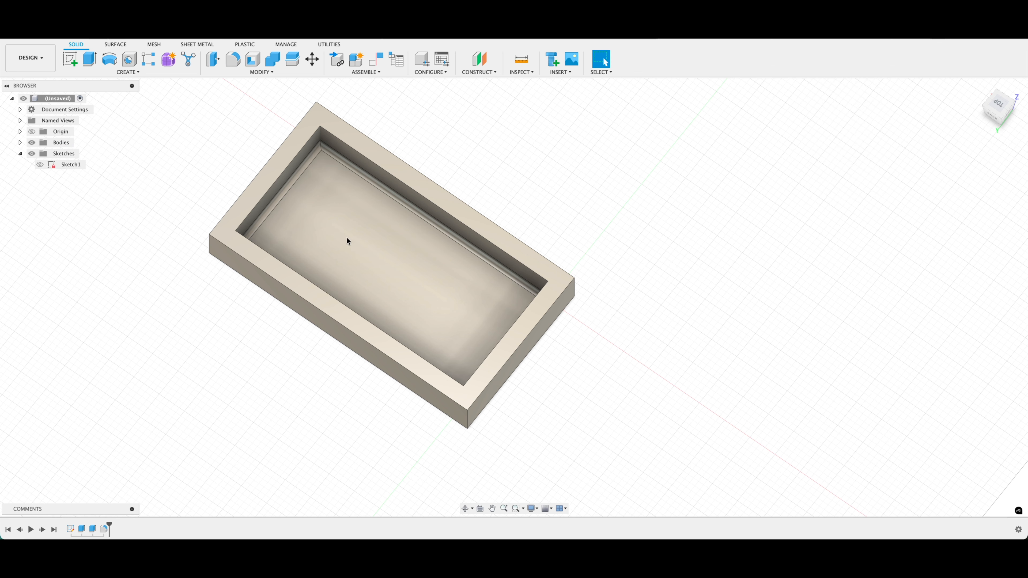
Step: Fillet the inside vertical corner where the front and right walls meet with a 0.25 in radius
left_click(465, 508)
mouse_move(393, 390)
left_mouse_down()
mouse_move(386, 377)
mouse_move(382, 385)
left_mouse_up()
key("Escape")
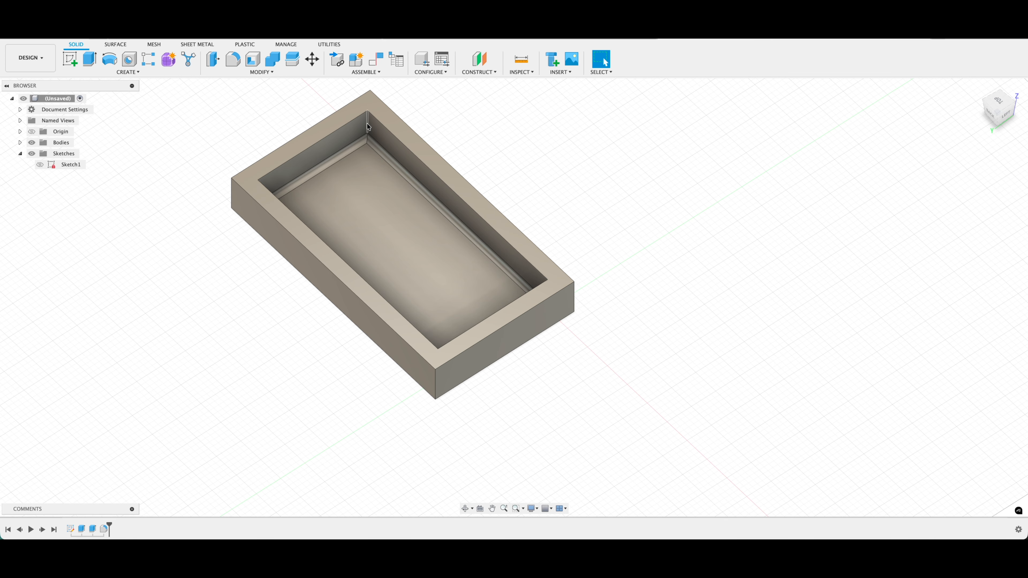
key("f")
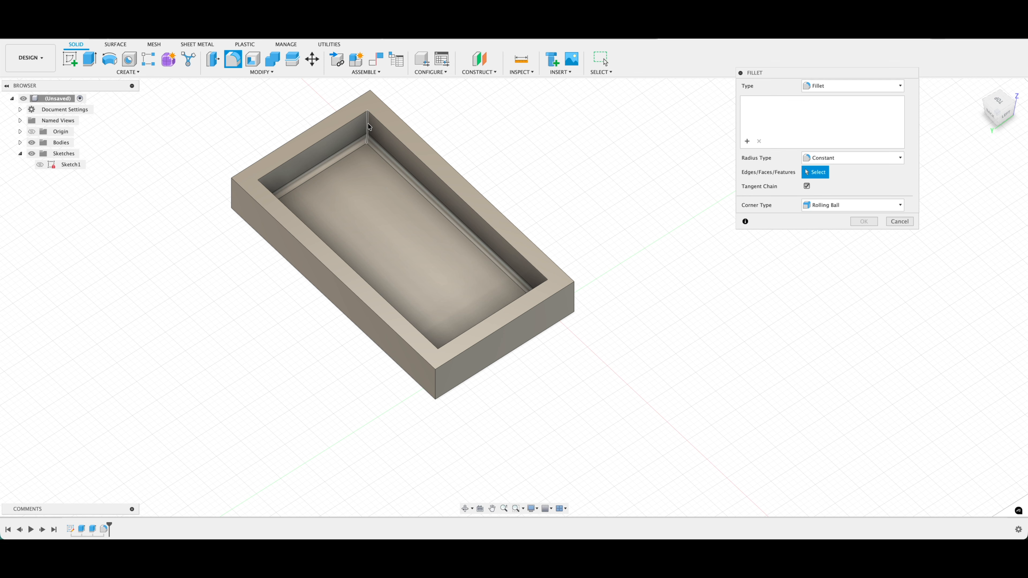
left_click(368, 123)
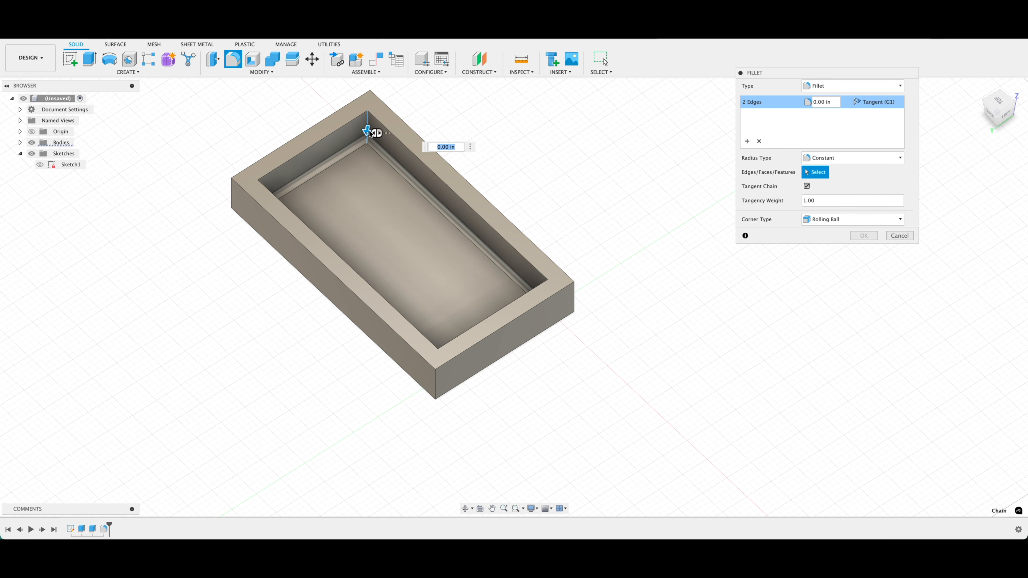
left_click_drag(366, 131, 366, 136)
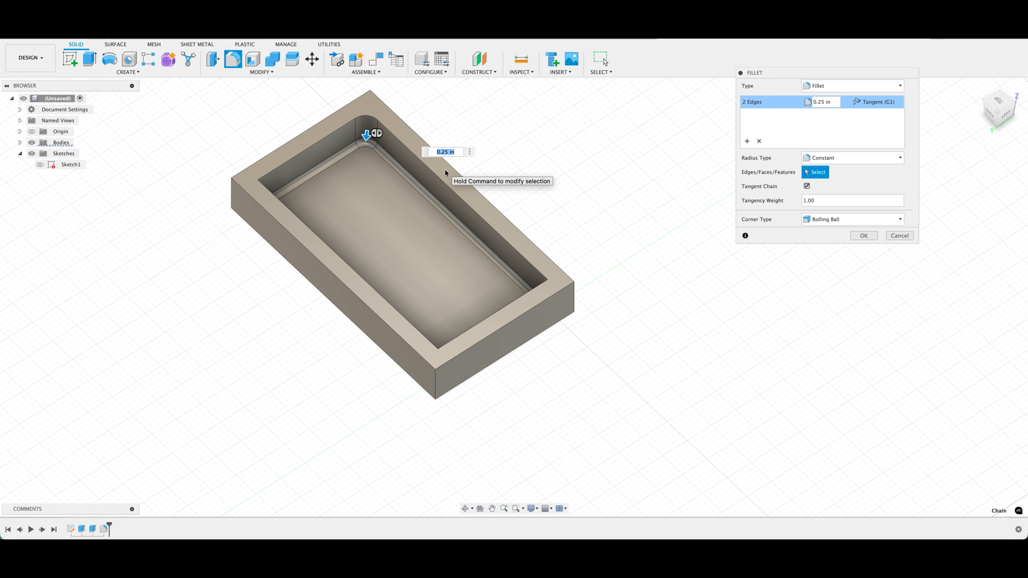
key("Return")
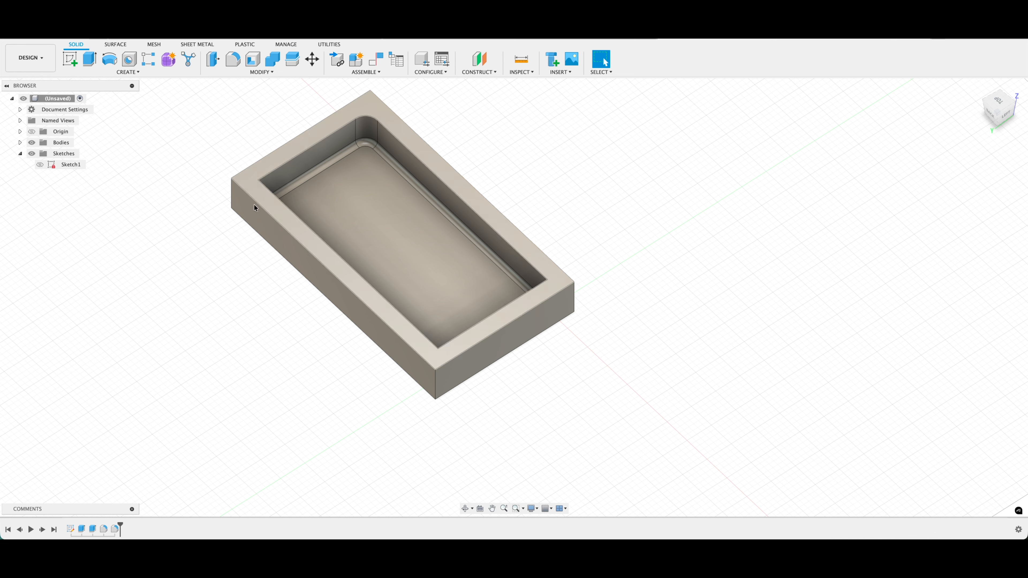
Step: Fillet the inside vertical corner between the front and left walls, matching the radius of the first inside corner
left_click(462, 508)
left_click_drag(351, 372, 421, 366)
key("Escape")
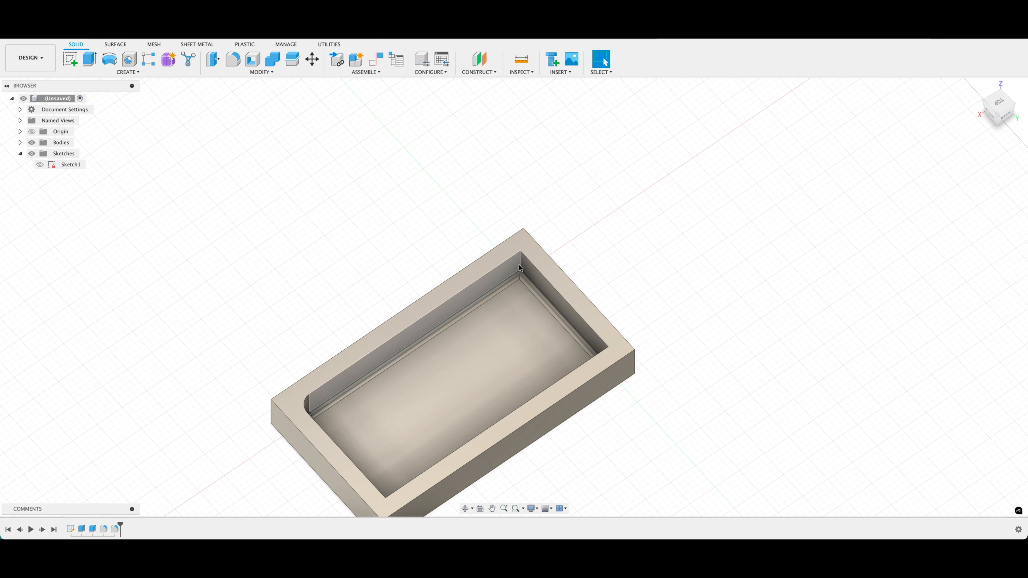
left_click(521, 265)
key("f")
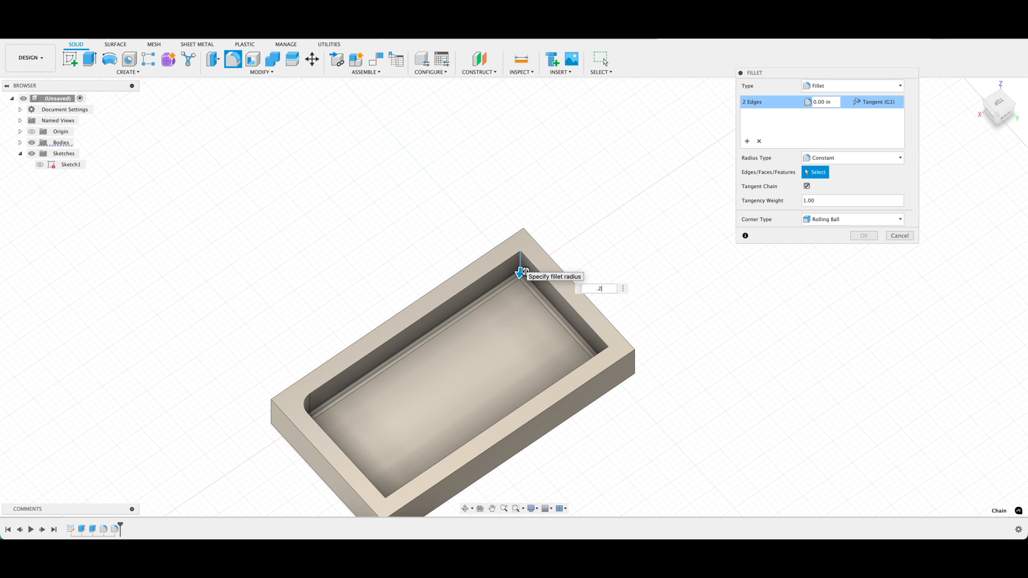
key("Return")
Step: Round the inside vertical corner between the back and left walls with the same fillet radius as the other inside corners
left_click(464, 508)
left_click_drag(438, 453, 500, 432)
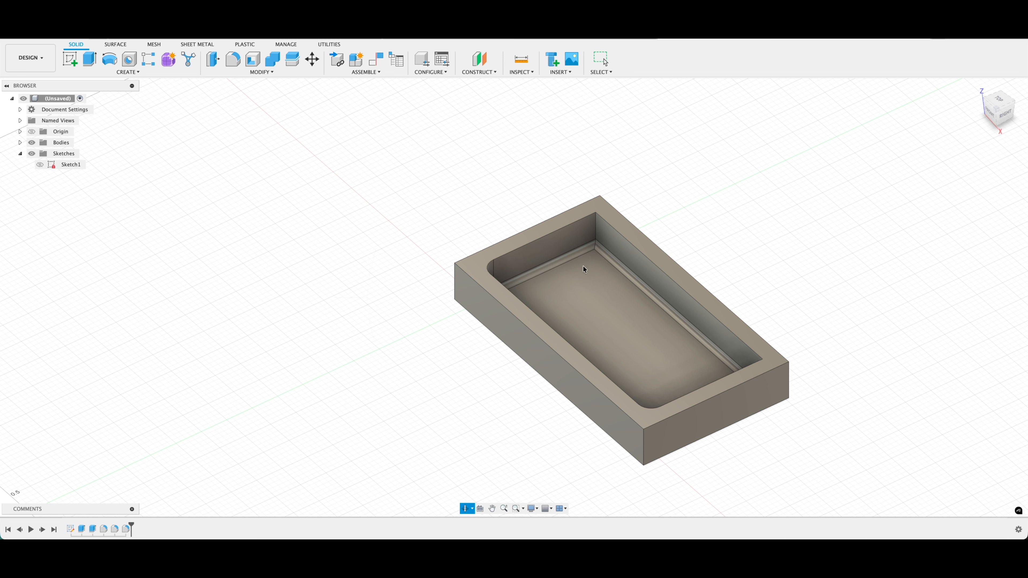
key("Escape")
left_click(595, 229)
key("f")
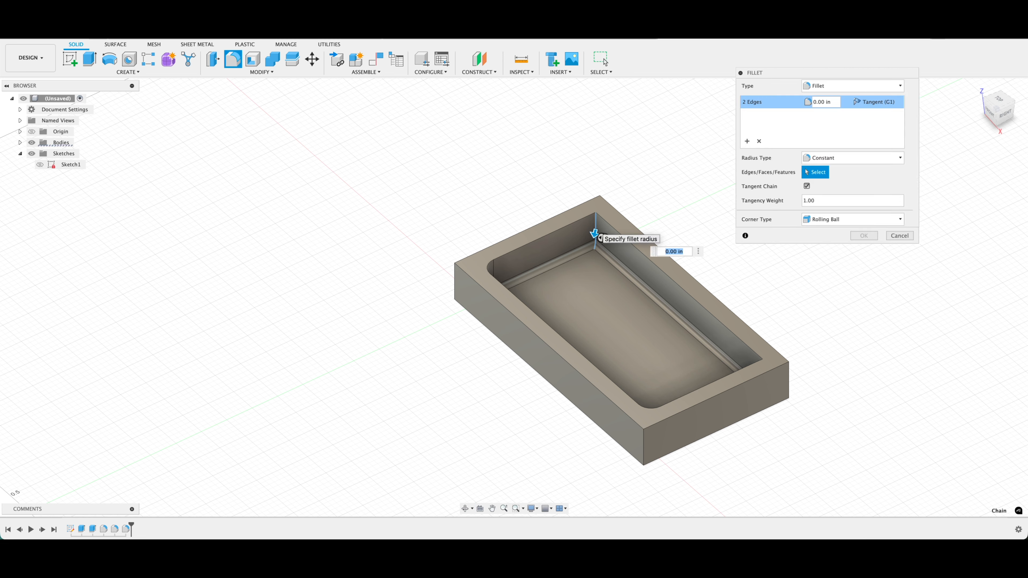
key("Return")
Step: Fillet the remaining inside vertical corner, between the back and right walls, to match the other three
left_click(466, 508)
left_click_drag(501, 400, 590, 259)
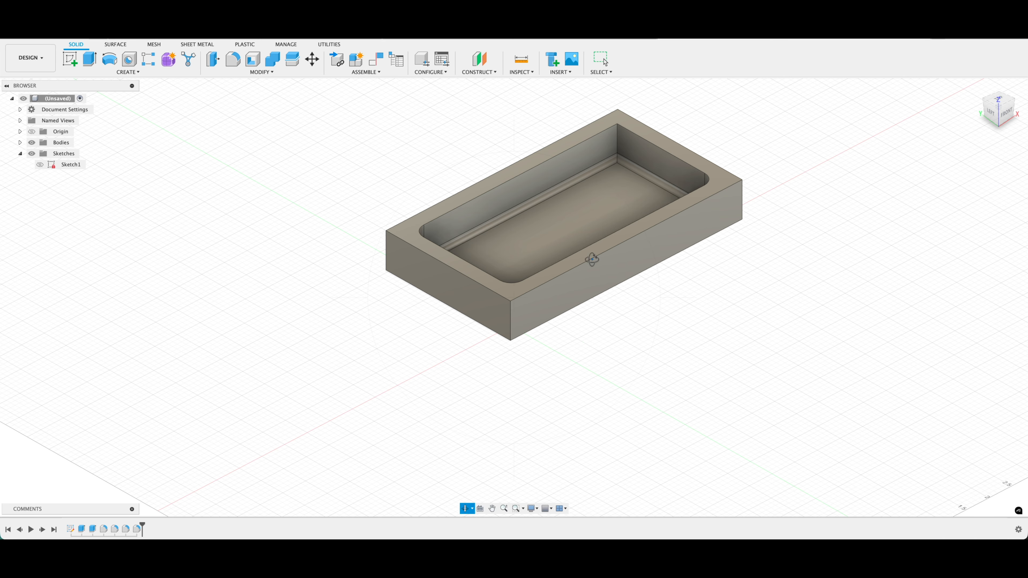
key("Escape")
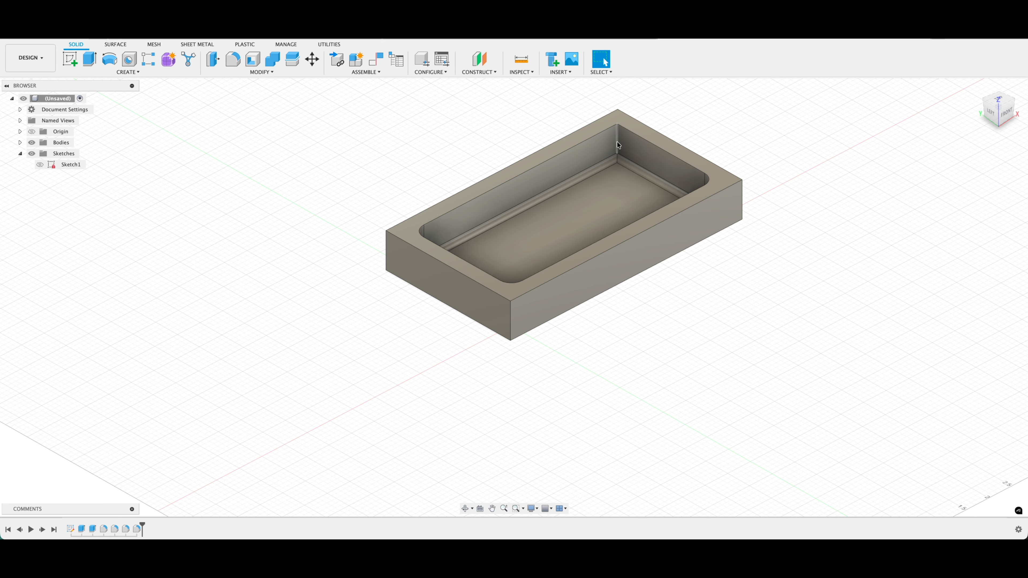
left_click(617, 145)
key("f")
key("Return")
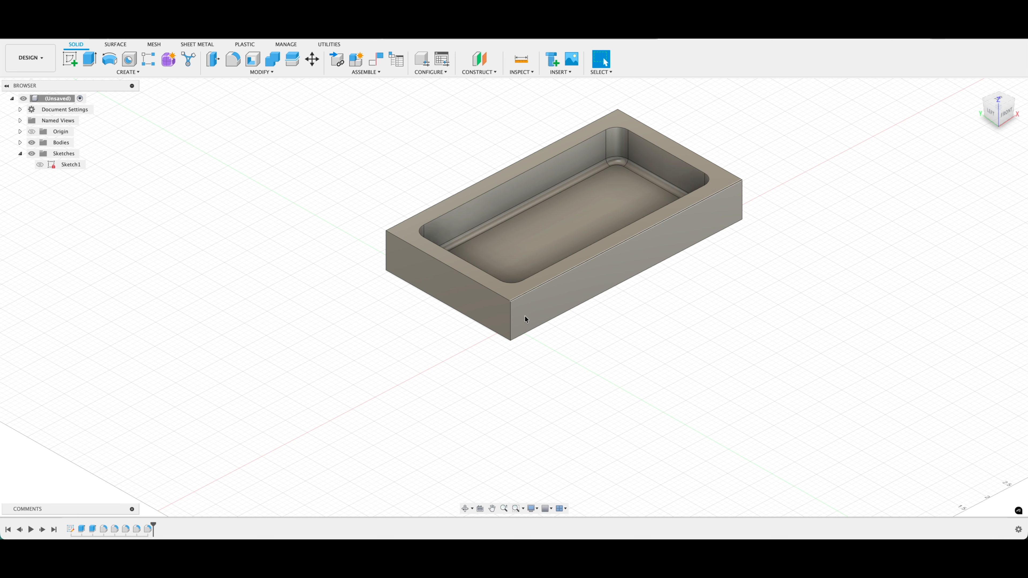
Step: Fillet the outside vertical edge between the front and left faces with a 0.60 in radius
key("f")
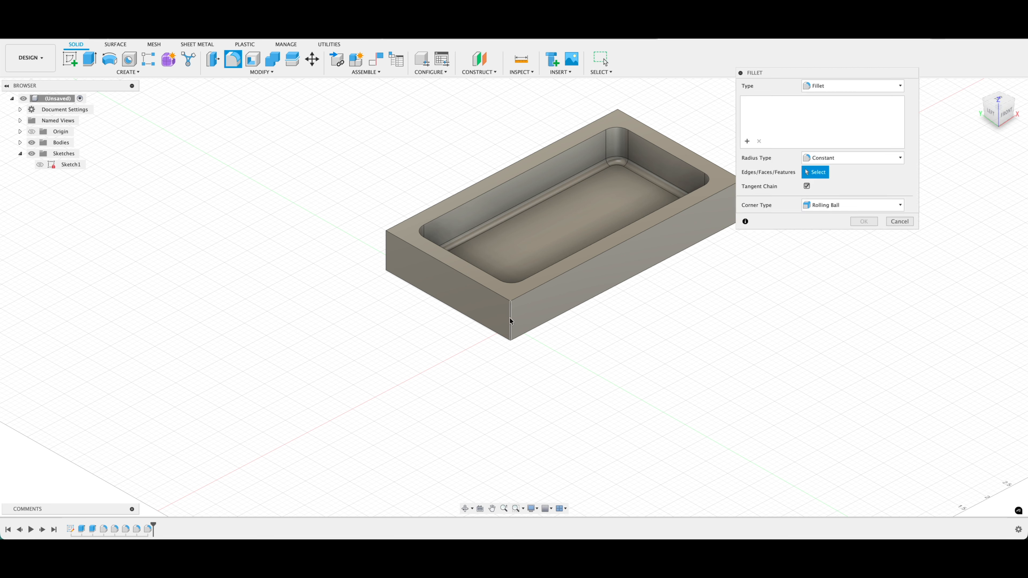
left_click(509, 318)
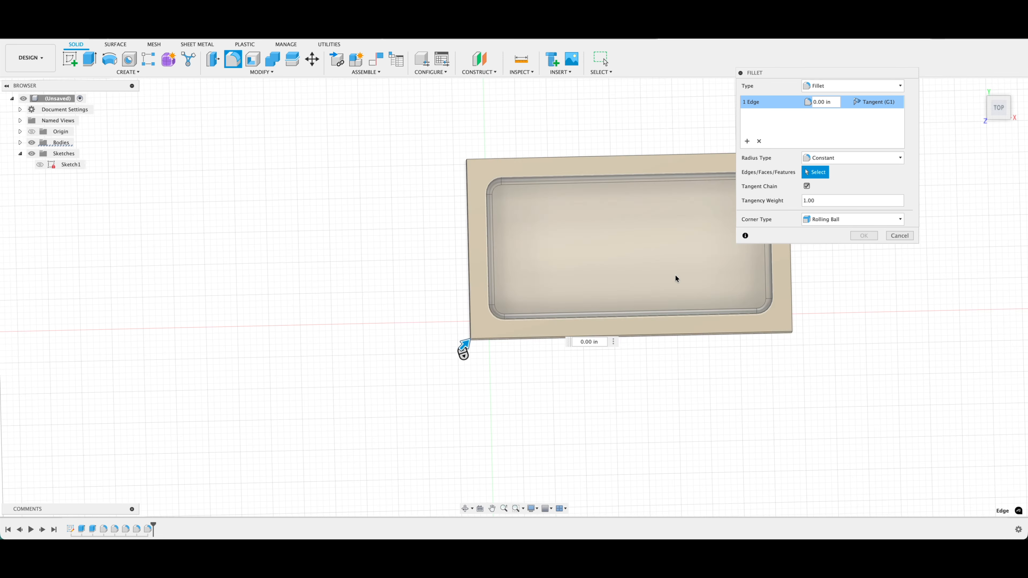
middle_click_drag(623, 275, 448, 298)
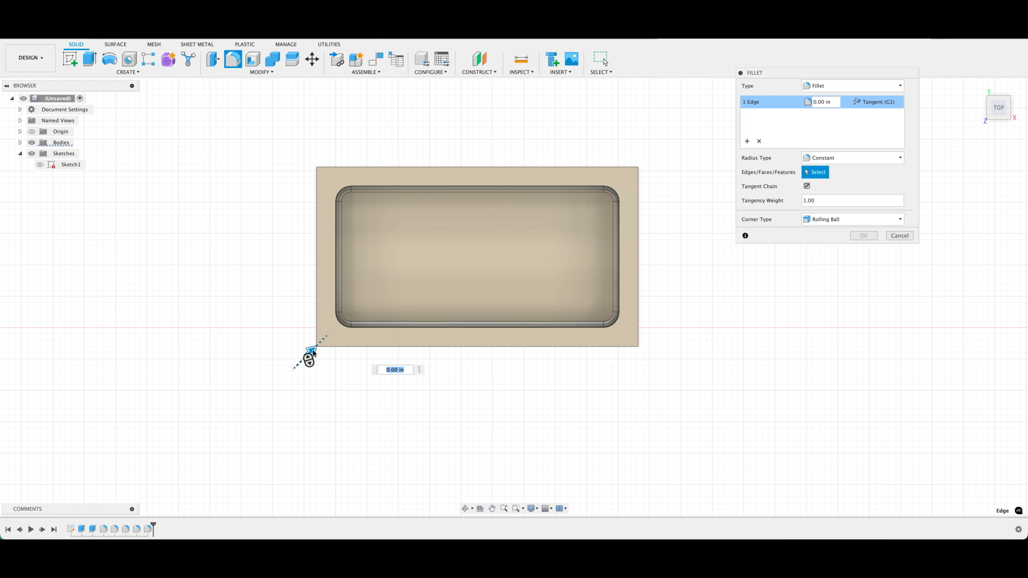
left_click_drag(314, 353, 330, 345)
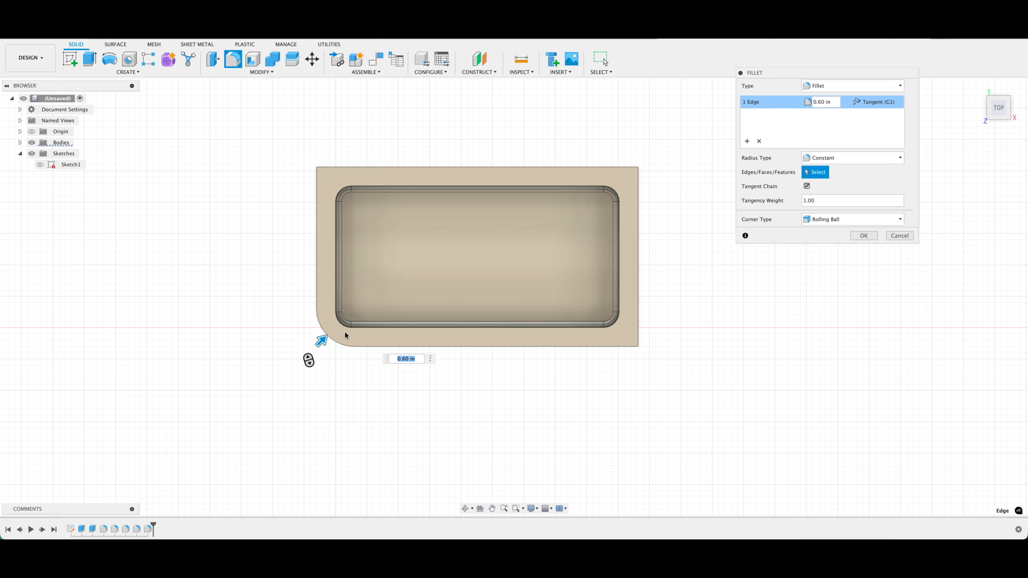
key("Return")
Step: Fillet the outside vertical edge between the front and right faces, matching the radius of the first outside corner
left_click(465, 509)
left_click_drag(465, 379, 455, 330)
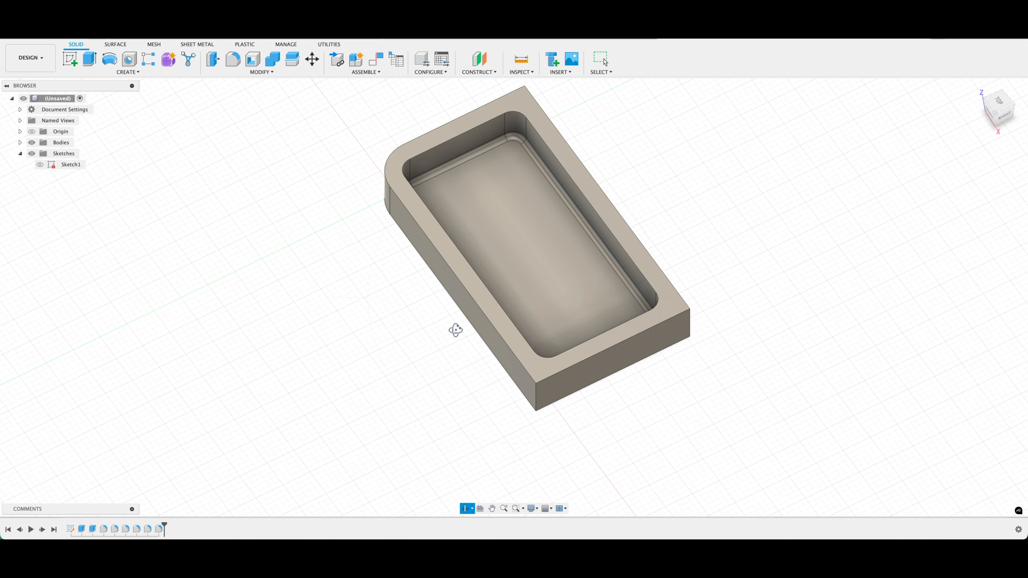
key("Escape")
key("f")
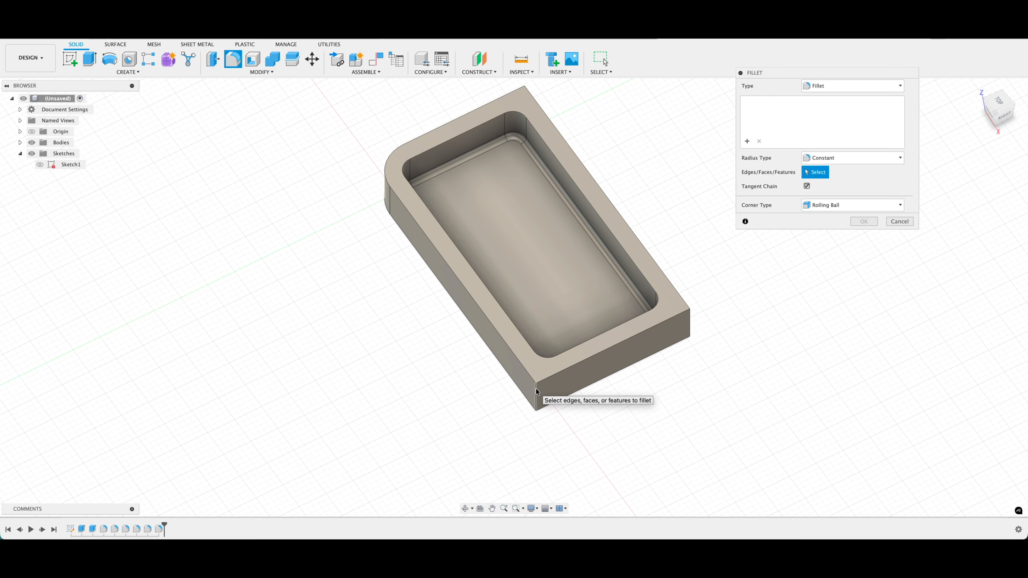
left_click(536, 389)
key("Return")
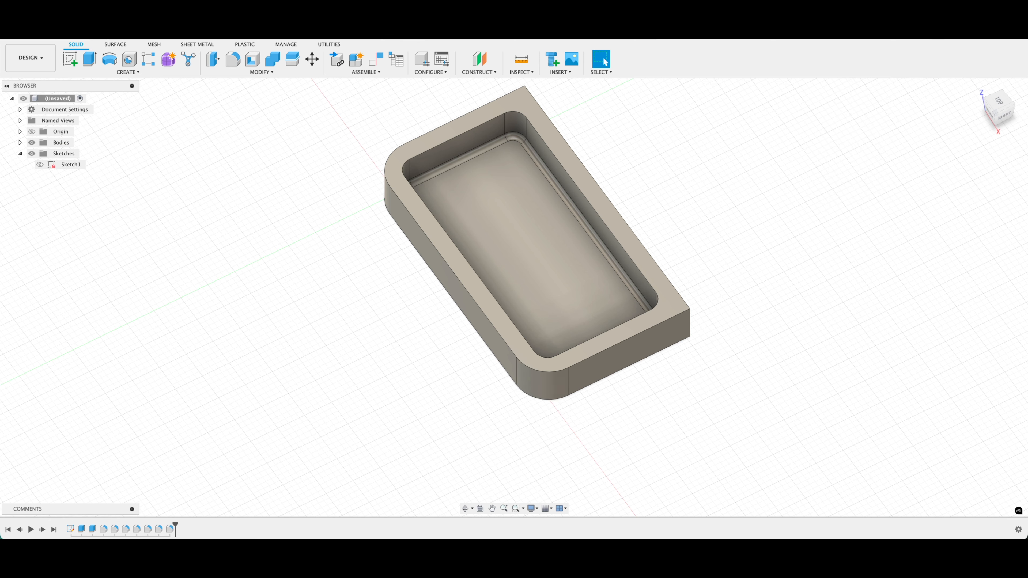
Step: Fillet the outside vertical edge between the back and right faces with a 0.6 in radius
left_click(465, 508)
left_click_drag(514, 453, 495, 374)
key("Escape")
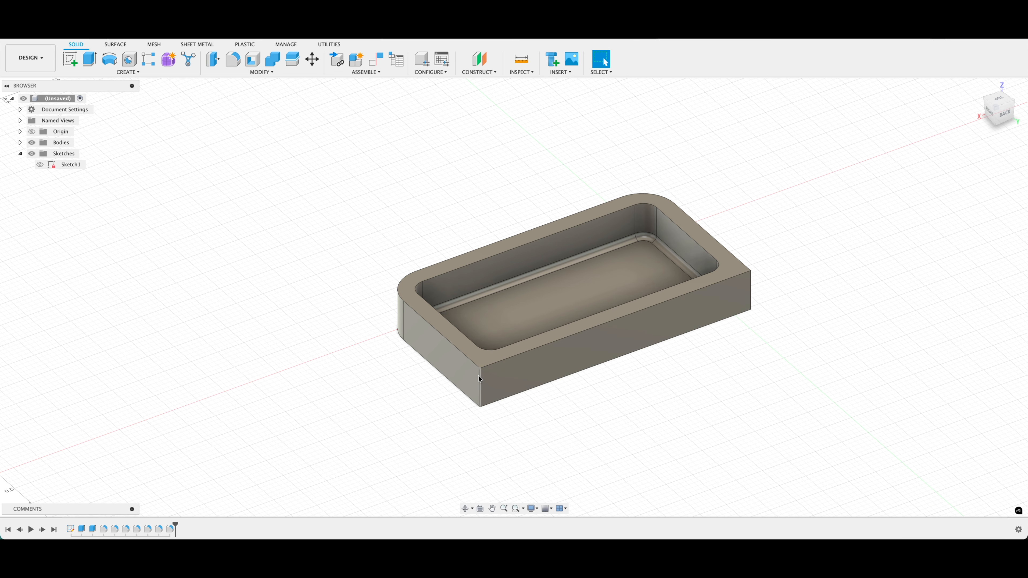
key("f")
left_click(480, 379)
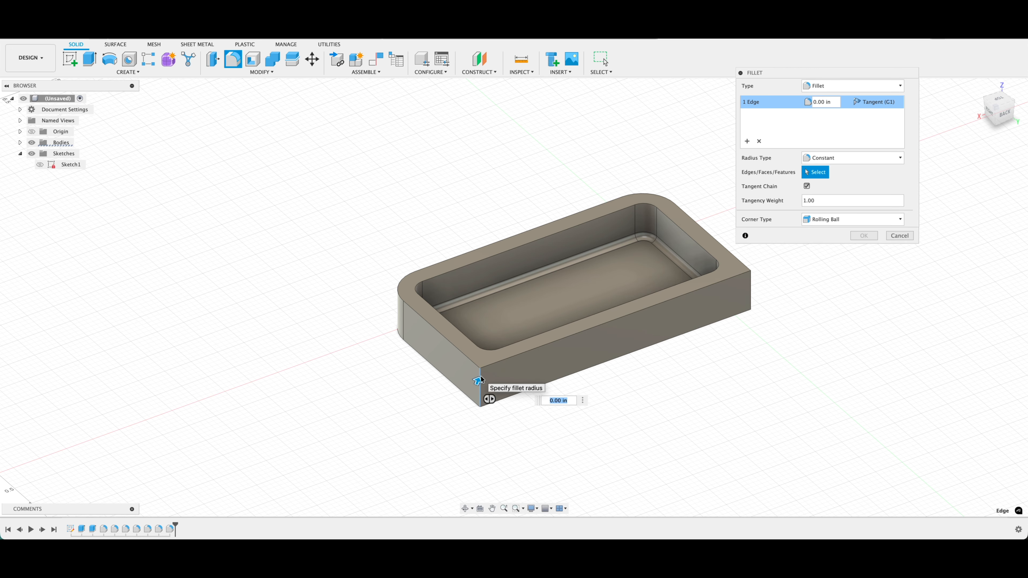
type(".6")
key("Return")
Step: Fillet the last outside vertical edge, between the back and left faces, to match the other outside corners
left_click(465, 508)
left_click_drag(529, 400, 465, 398)
key("Escape")
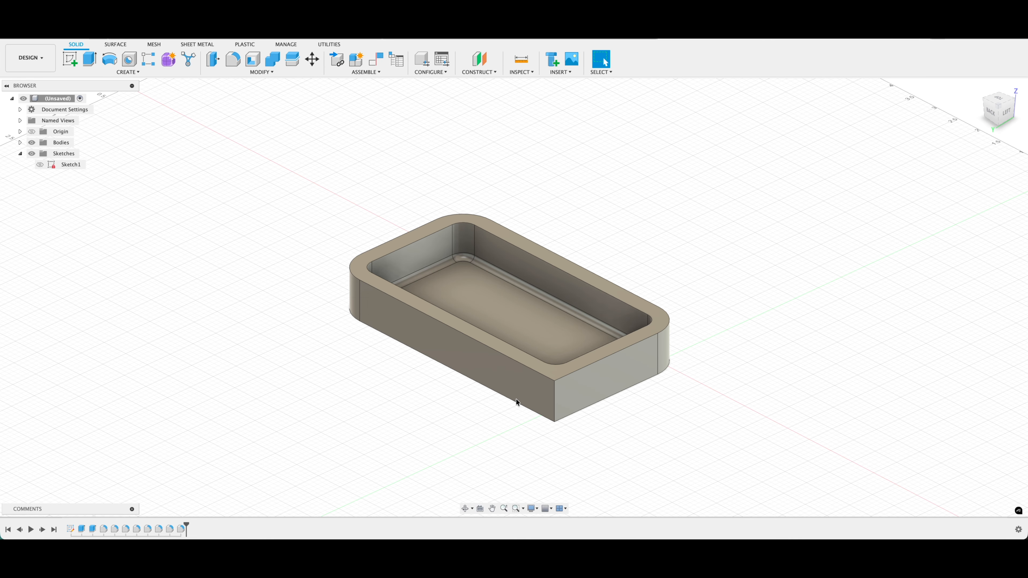
key("f")
left_click(554, 396)
key("Return")
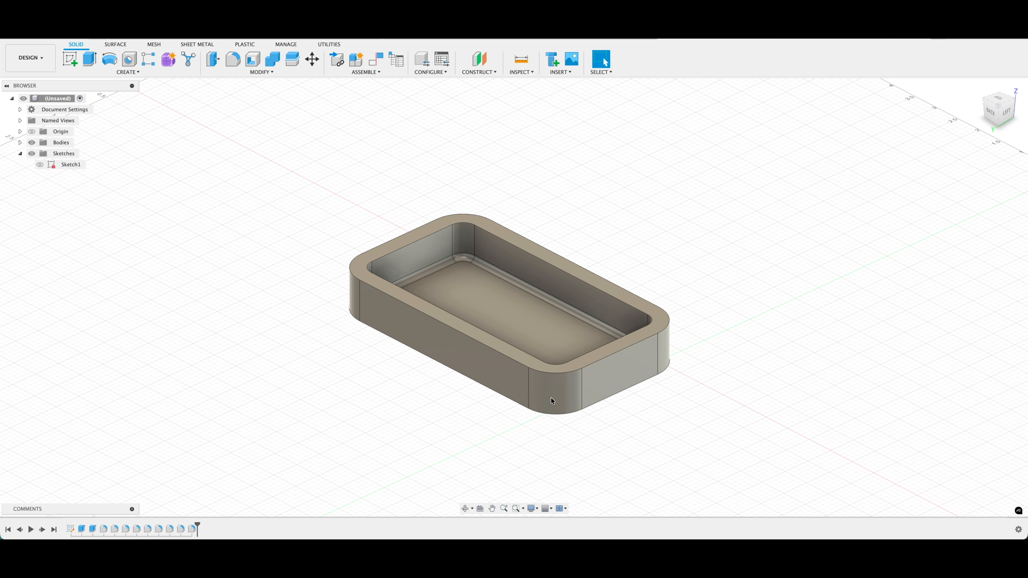
Step: Fillet the whole inner edge loop of the tray's top rim with a 0.15 in radius
left_click(996, 101)
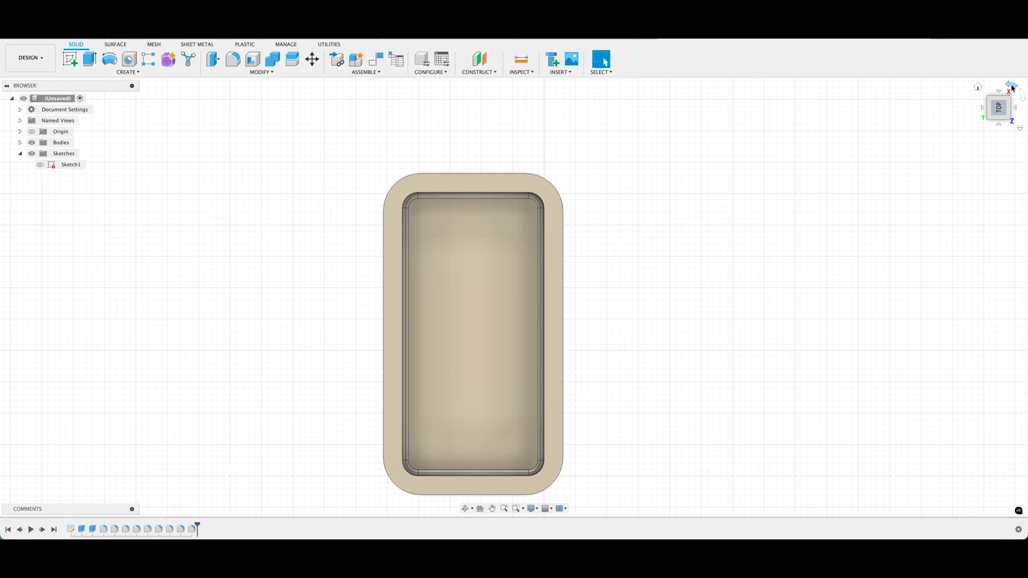
left_click(1010, 86)
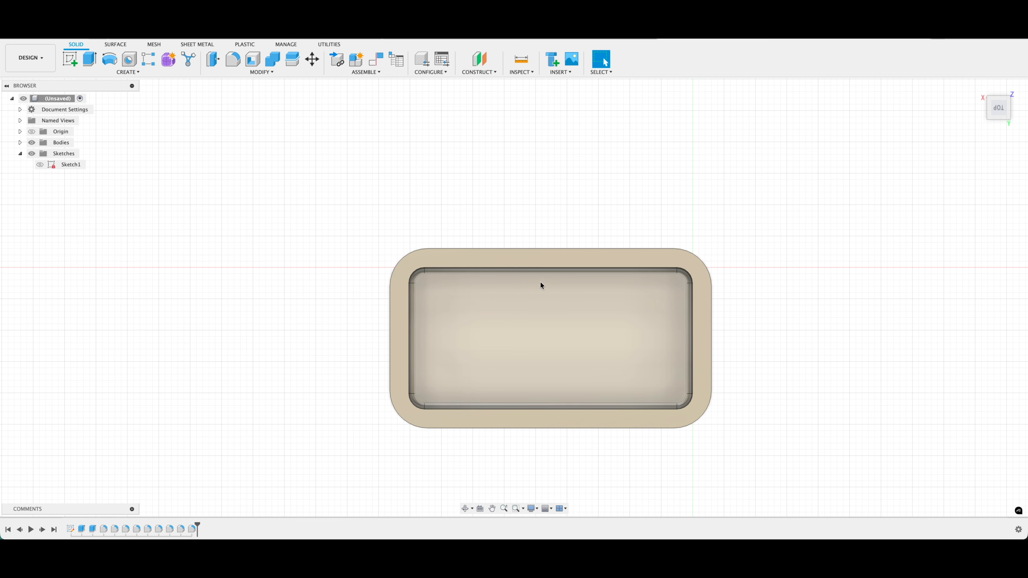
key("f")
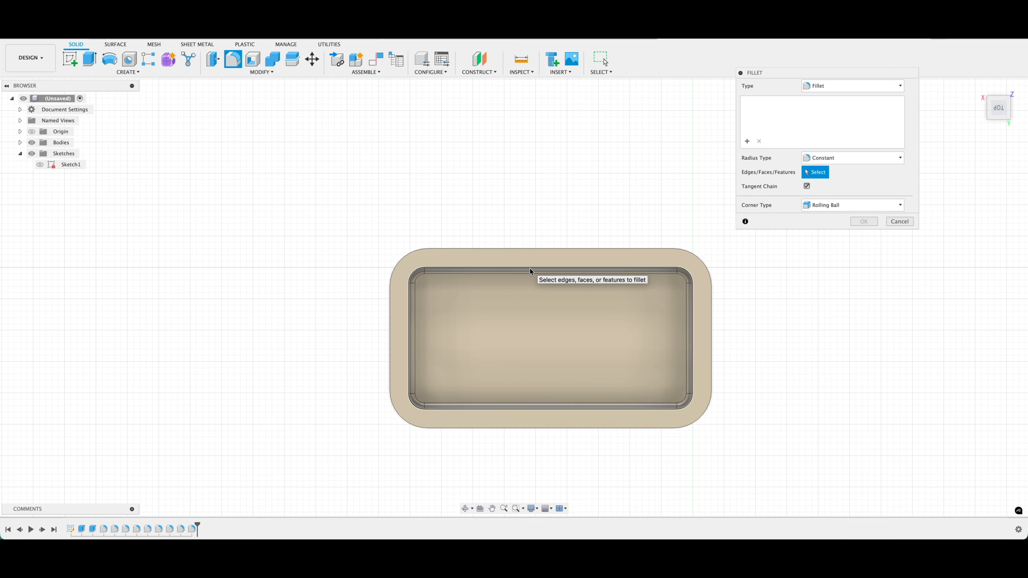
left_click(531, 269)
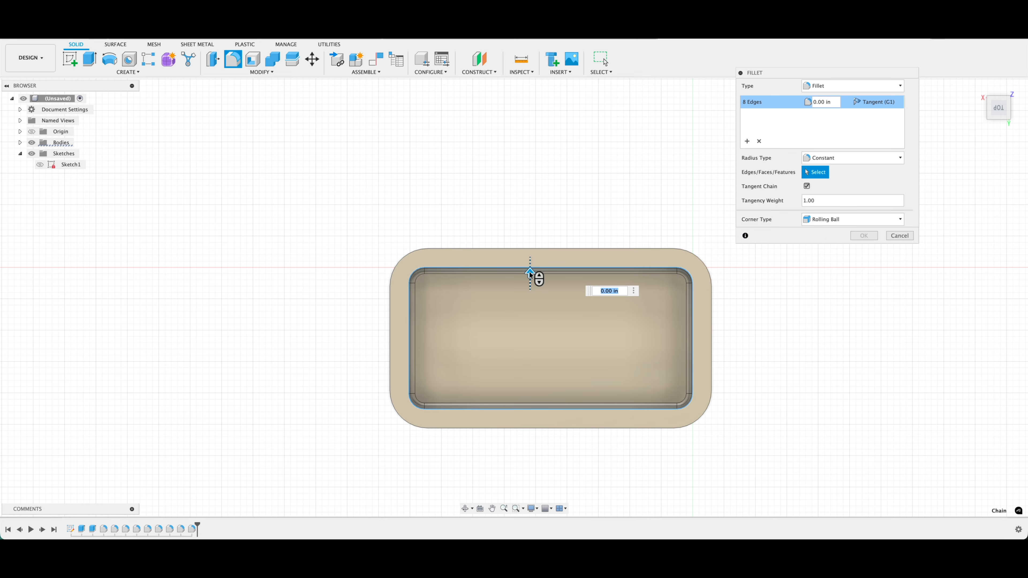
left_click_drag(529, 272, 531, 270)
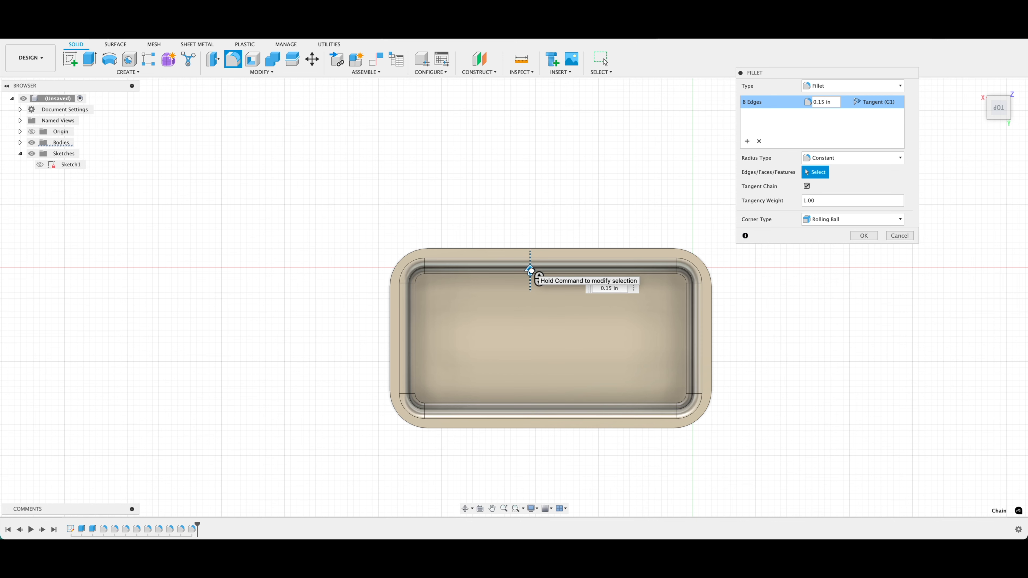
left_click_drag(530, 271, 534, 270)
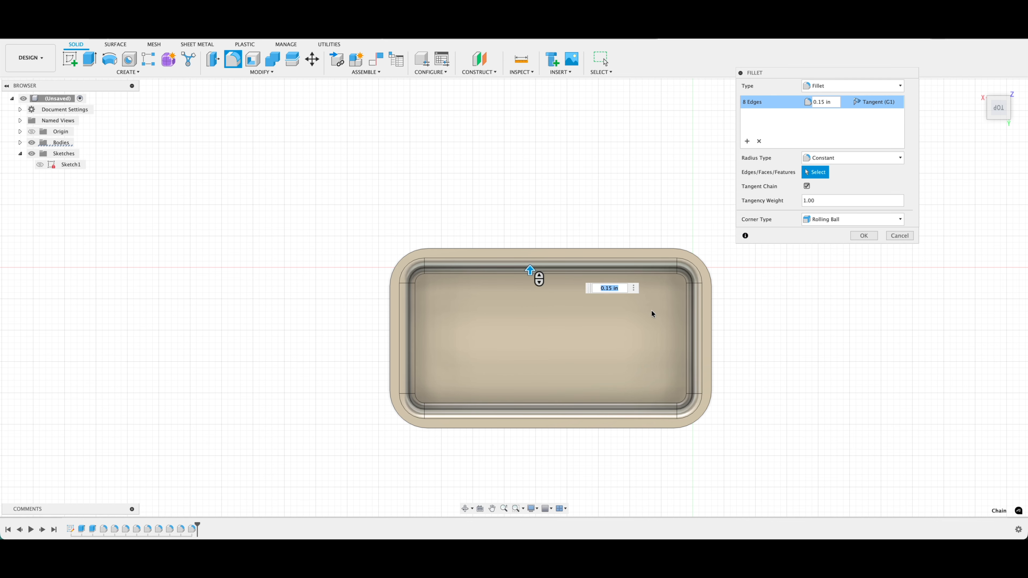
key("Return")
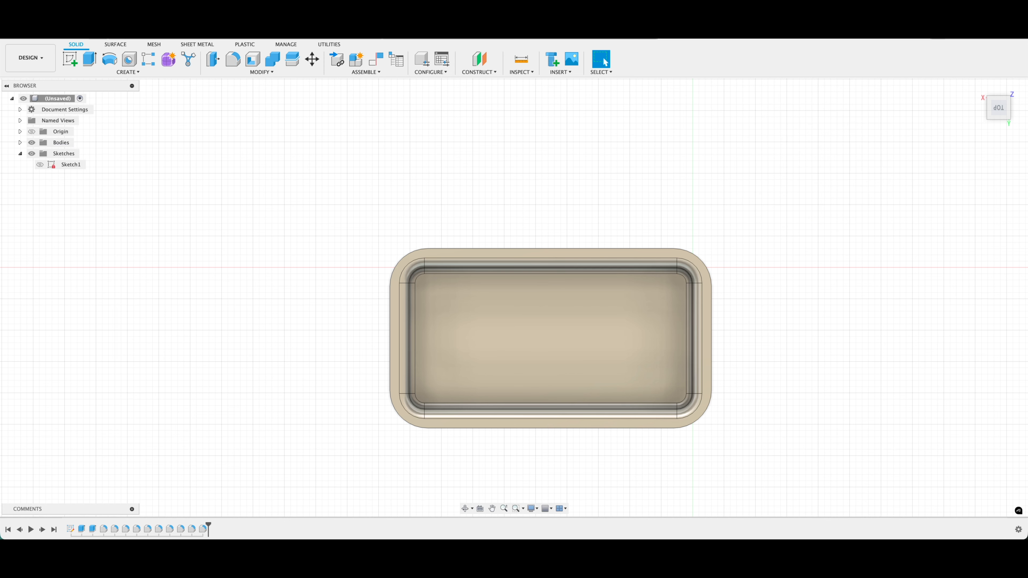
Step: Try to fillet the outer edge loop of the tray's top rim with a 0.05 in radius
key("f")
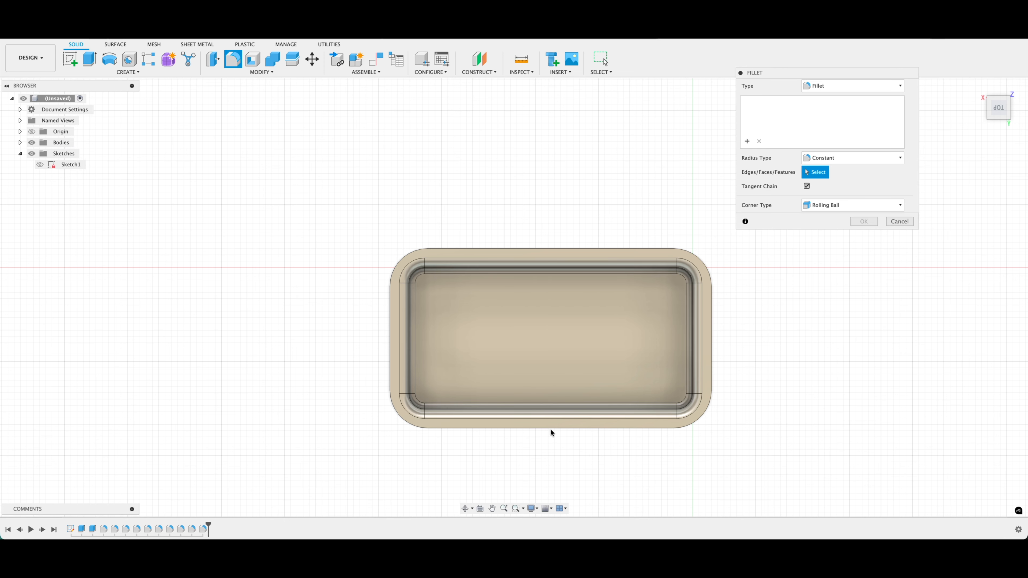
left_click(548, 428)
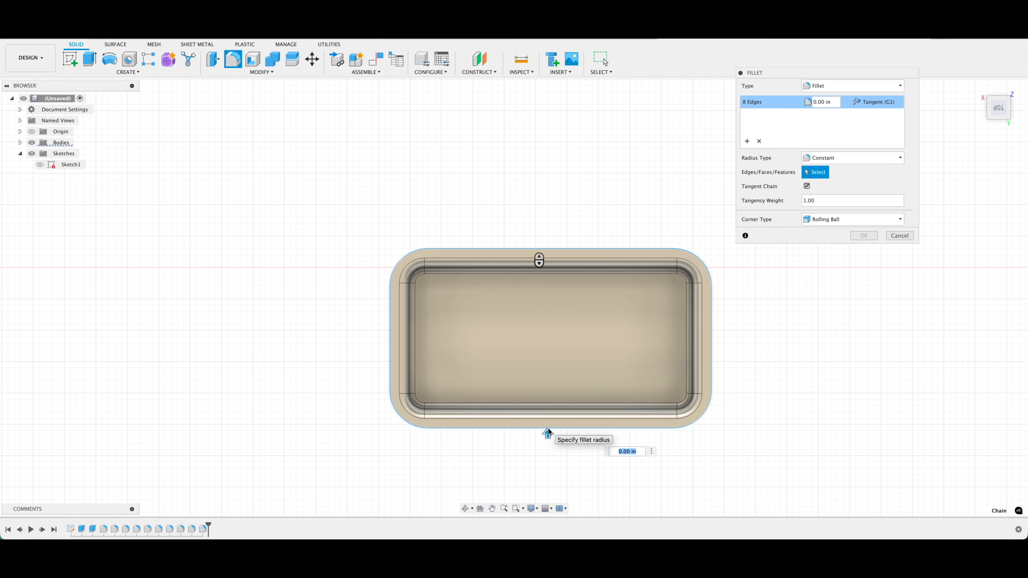
left_click_drag(549, 429, 548, 430)
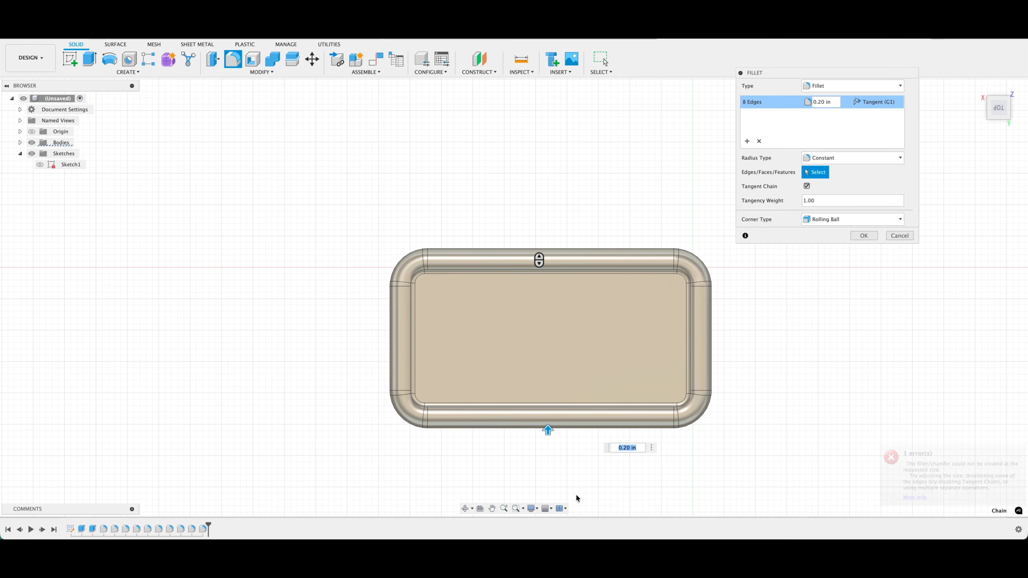
left_click(466, 508)
mouse_move(470, 461)
left_mouse_down()
mouse_move(472, 401)
mouse_move(477, 447)
left_mouse_up()
key("Escape")
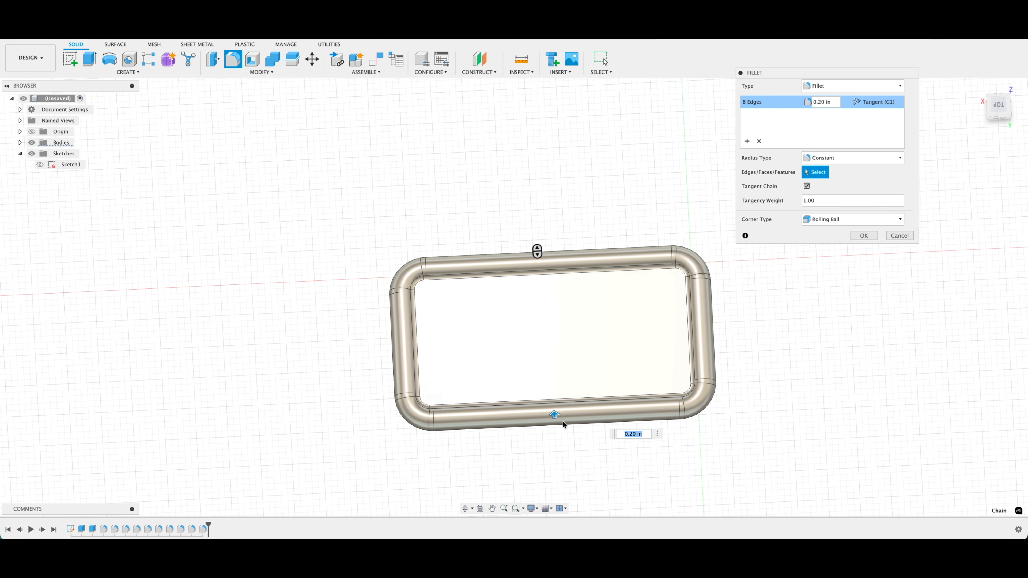
type("0.05")
key("Return")
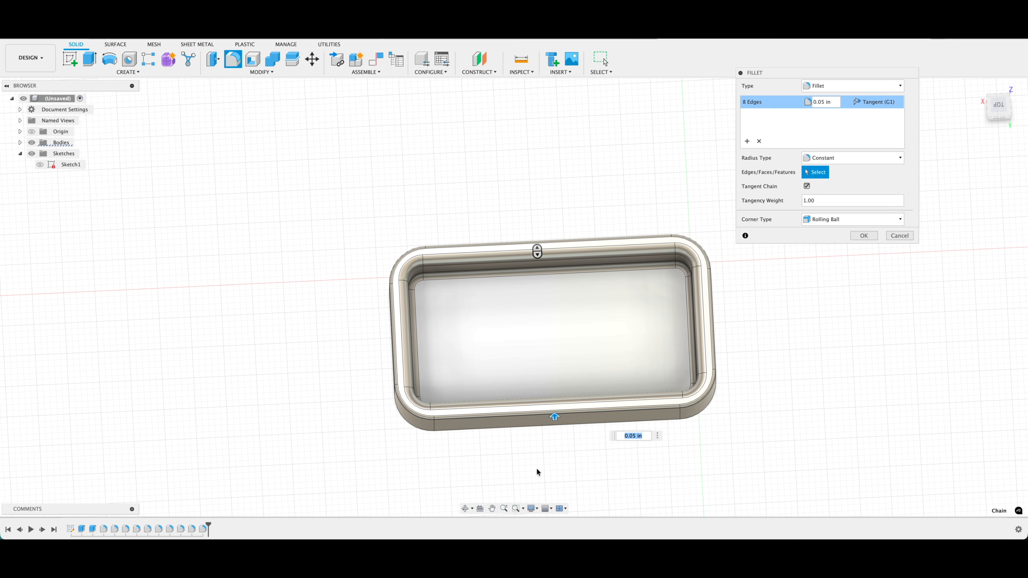
left_click(864, 235)
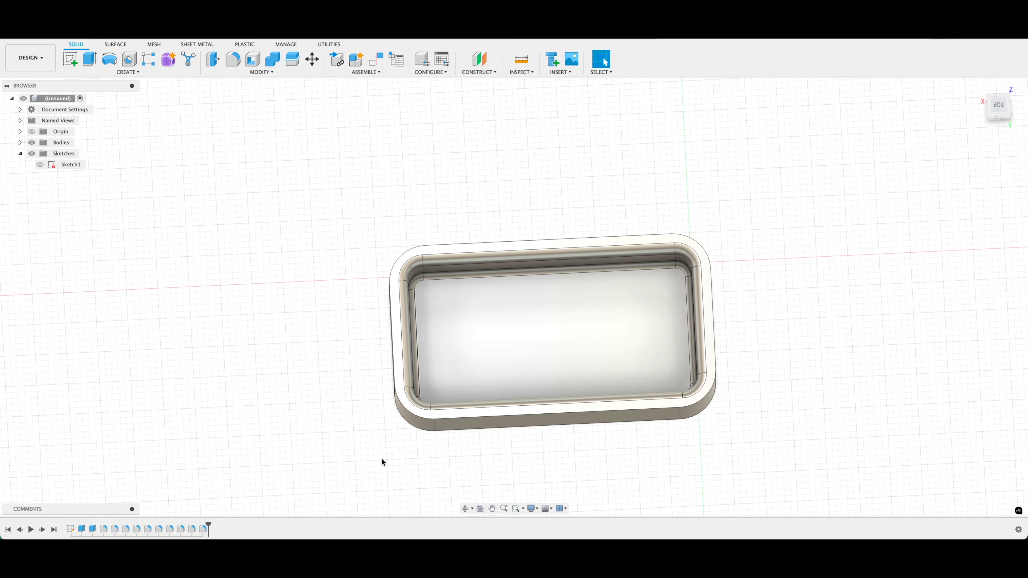
Step: Remove the existing inner rim fillet and fillet the top rim's inner edge loop again with a 0.1 in radius
left_click_drag(201, 524, 196, 524)
left_click(509, 278)
key("f")
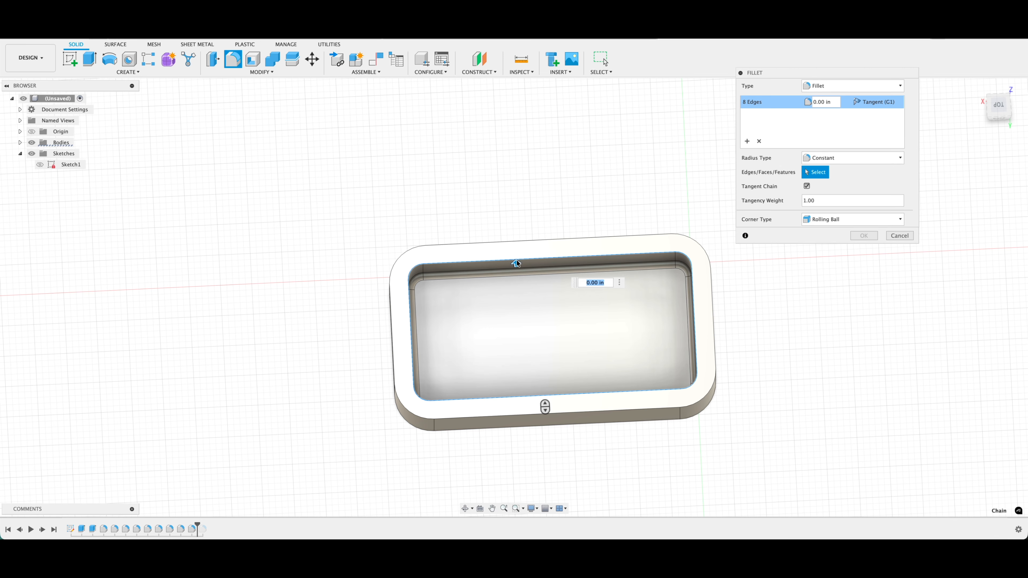
type("0.1")
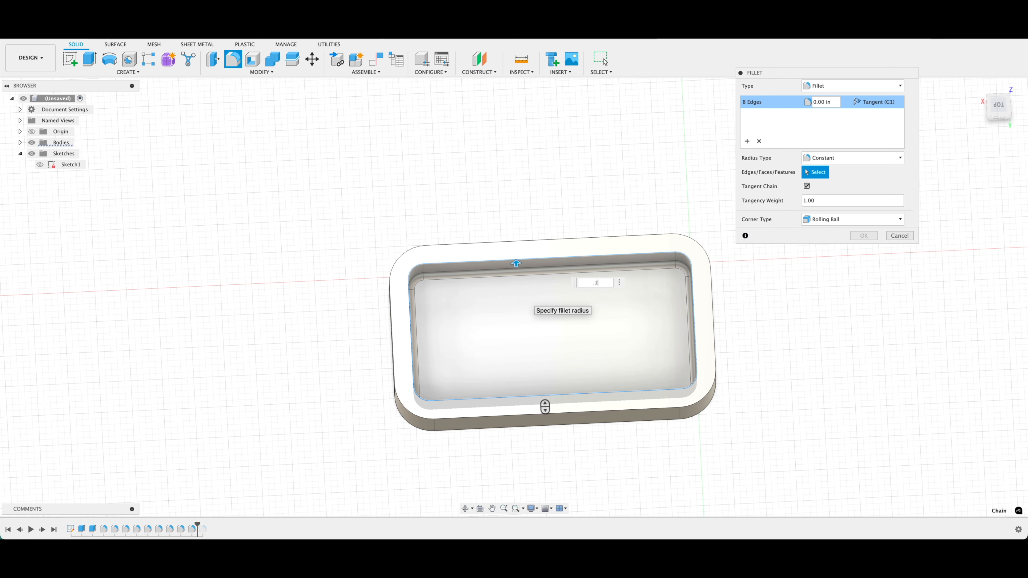
key("Return")
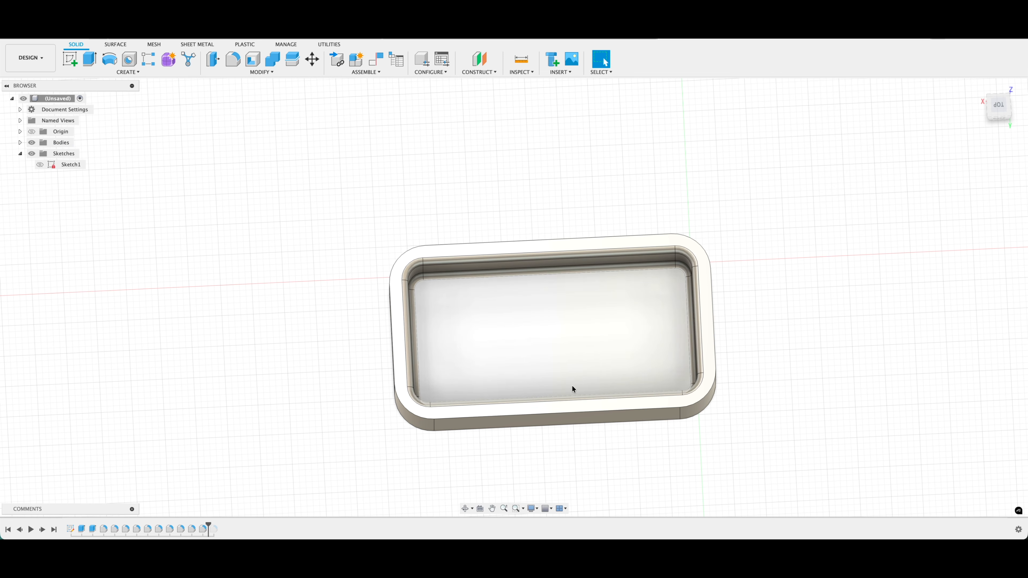
Step: Fillet the outer edge loop of the tray's top rim with a 0.15 in radius
key("f")
left_click(536, 414)
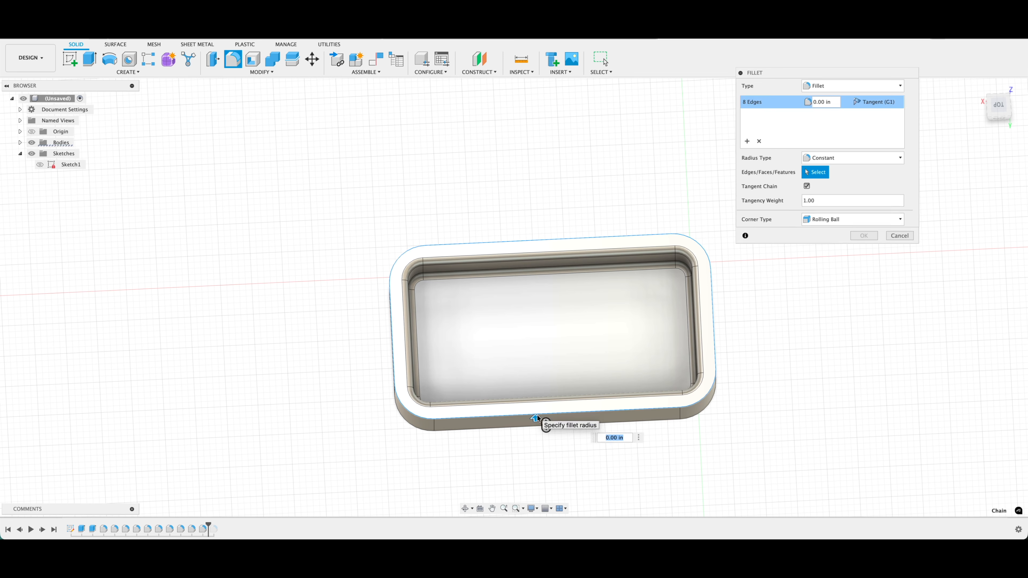
left_click_drag(535, 418, 534, 416)
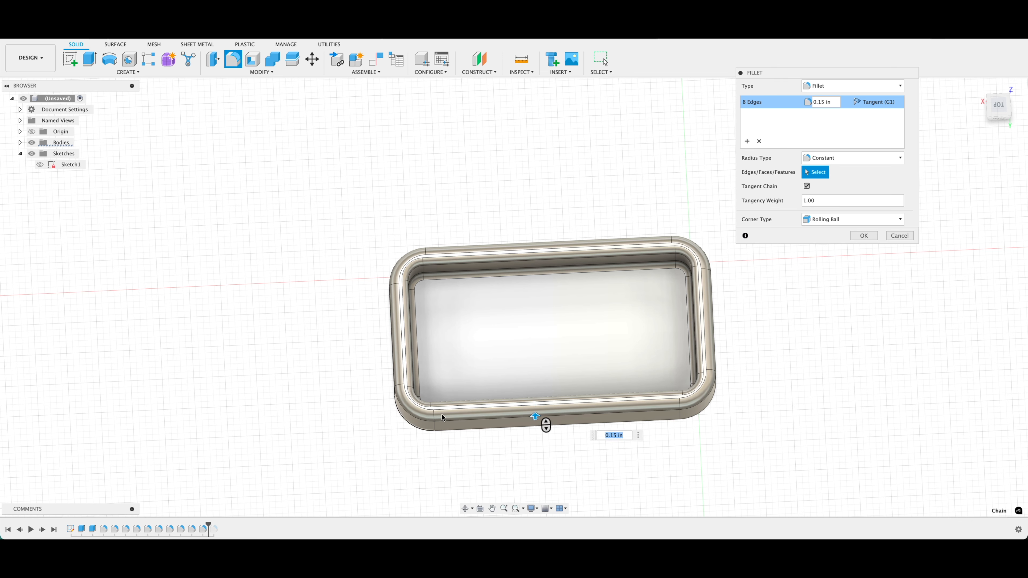
left_click(863, 235)
Step: Examine the tray's rounded rim from an angle and return to an upright Top view
left_click(465, 509)
left_click_drag(480, 404, 610, 352)
left_click(999, 104)
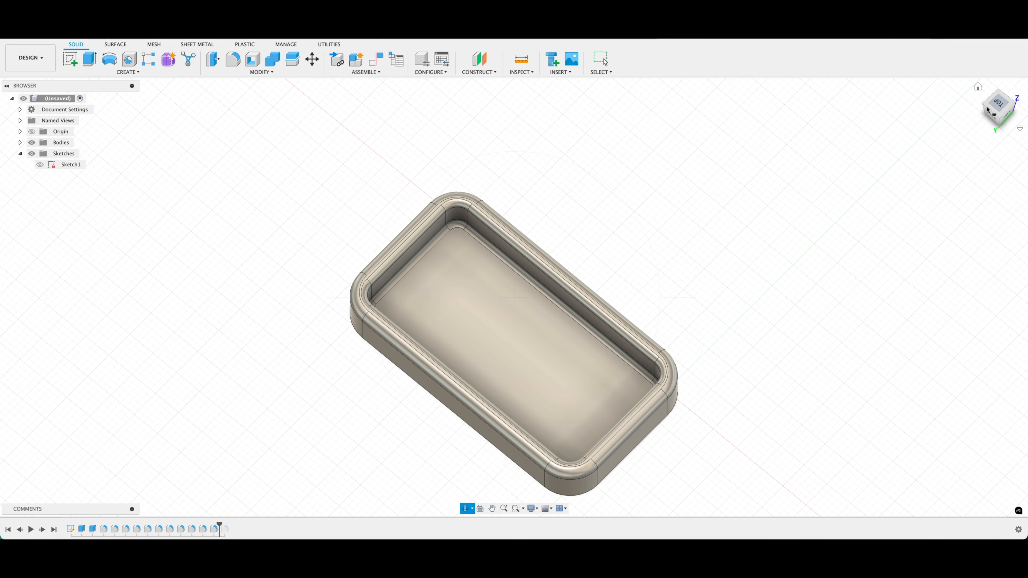
left_click(1005, 92)
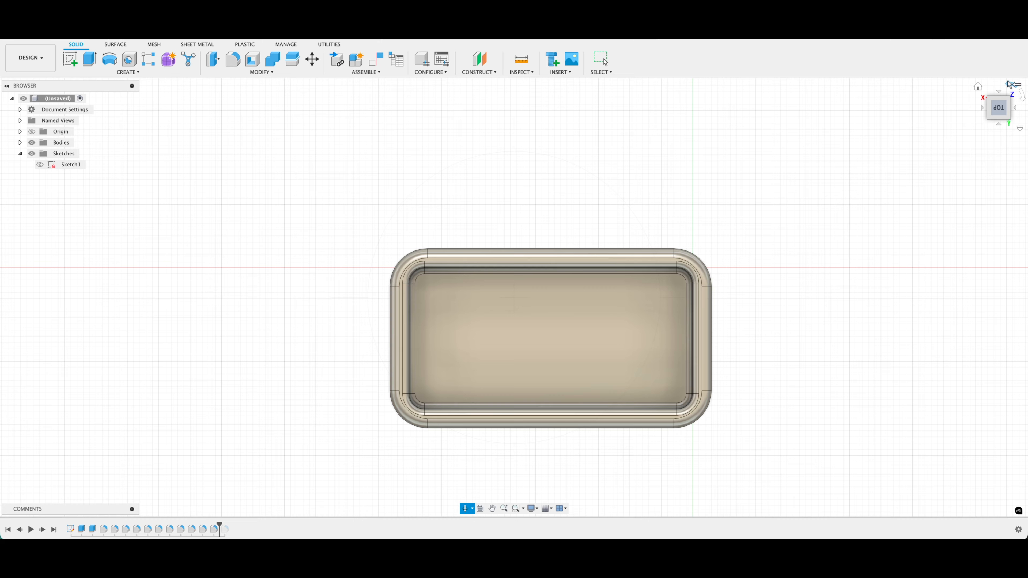
left_click(1008, 85)
left_click(1008, 85)
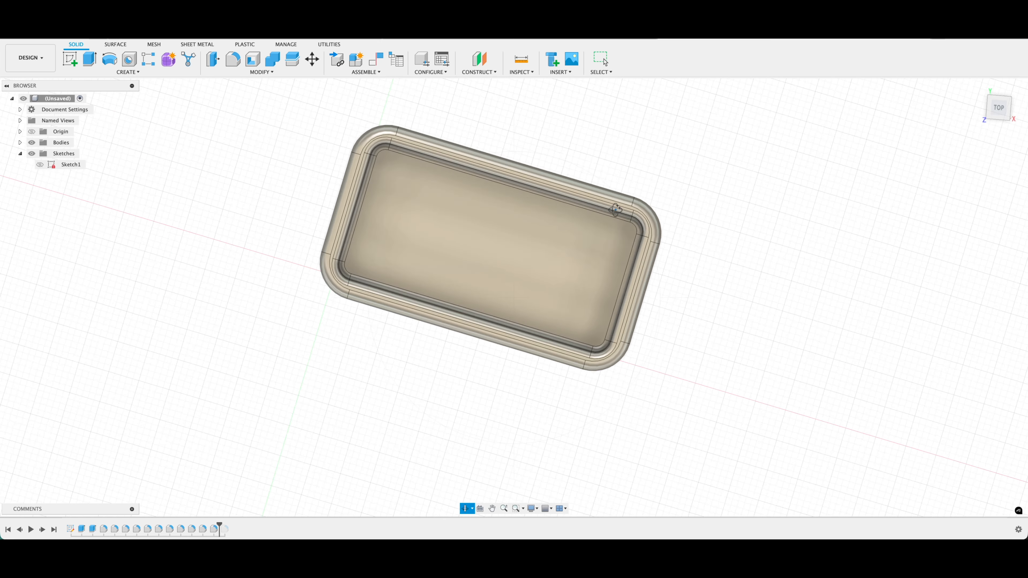
key("Escape")
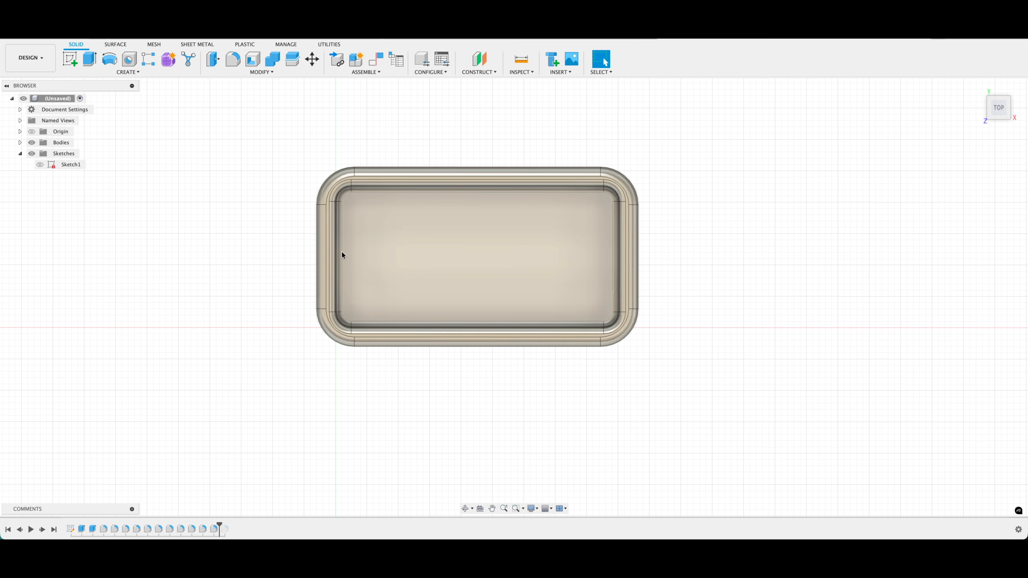
middle_click_drag(382, 193, 401, 203)
Step: Start a solid box on the tray's inner floor near its left end, with a base 0.25 in wide and 1.25 in long
left_click(125, 72)
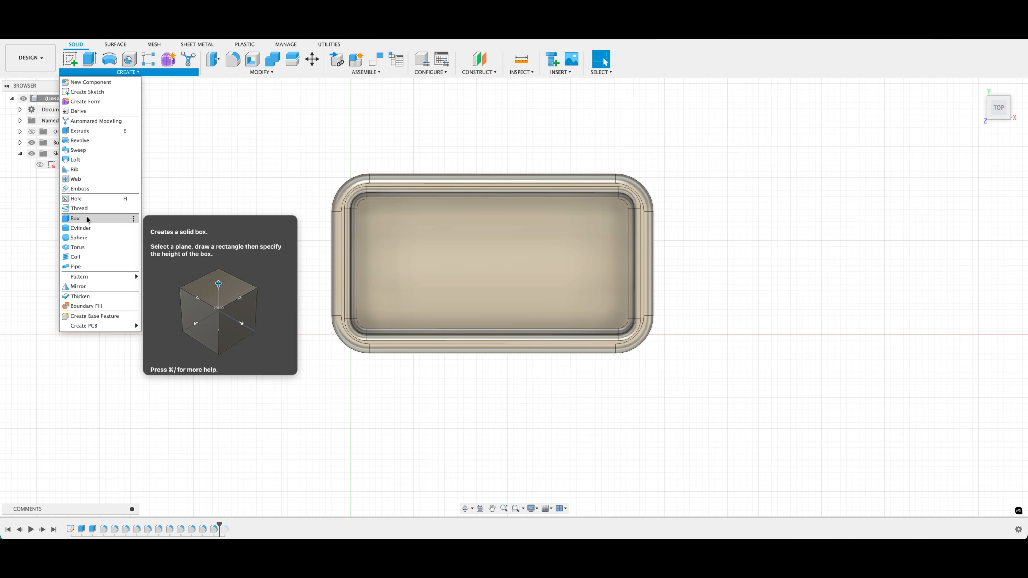
left_click(83, 219)
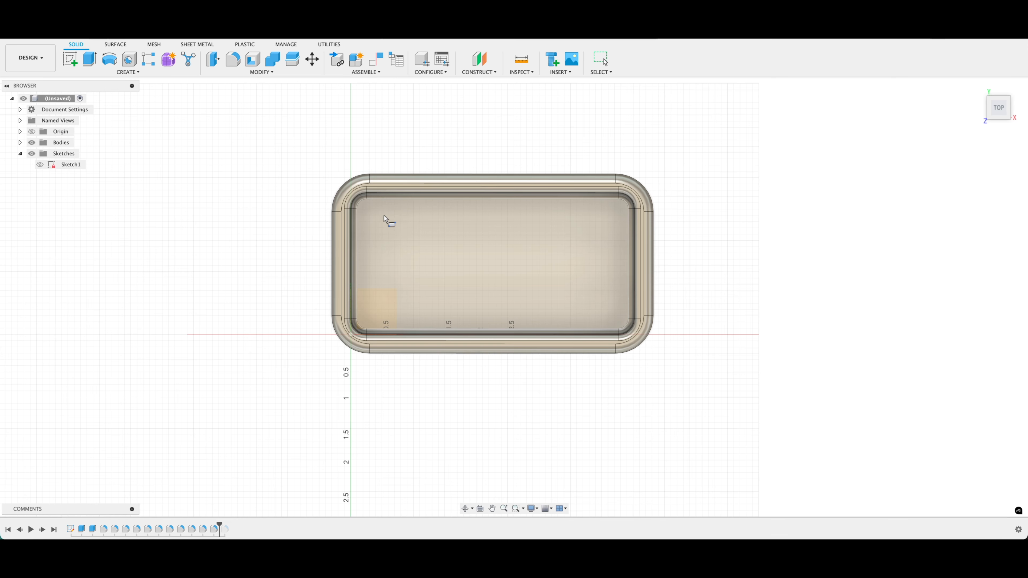
left_click(384, 216)
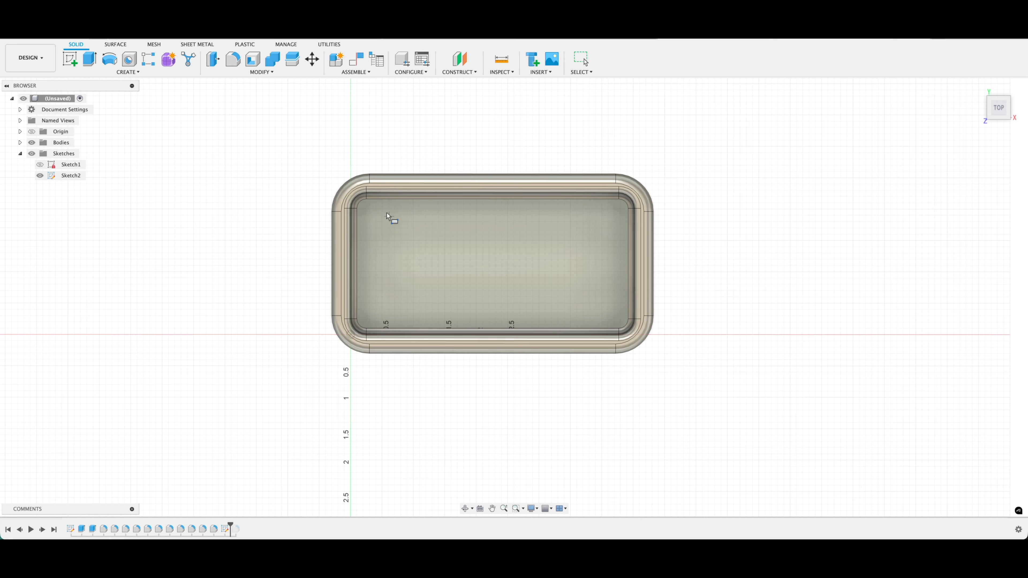
left_click(382, 218)
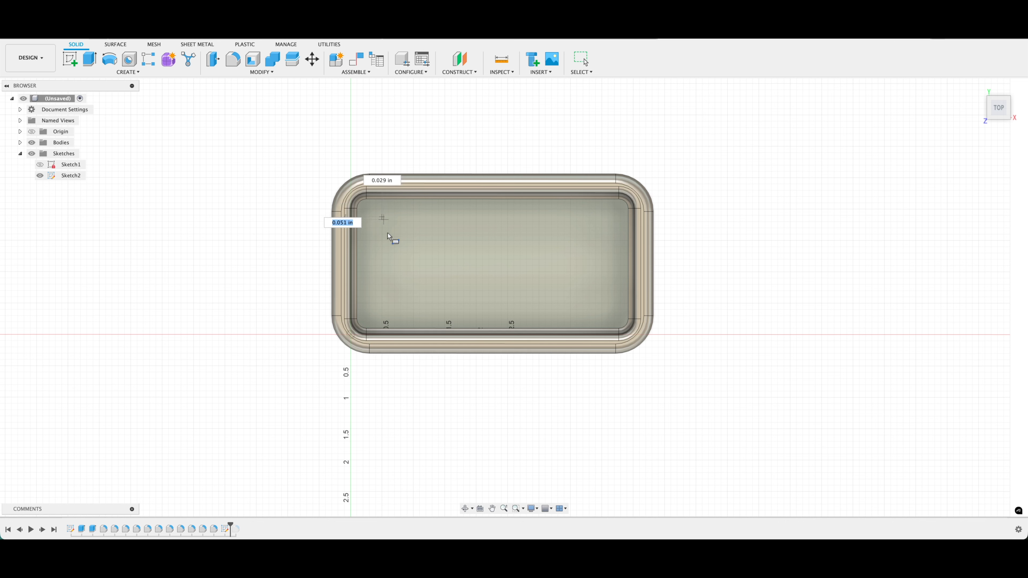
key("Tab")
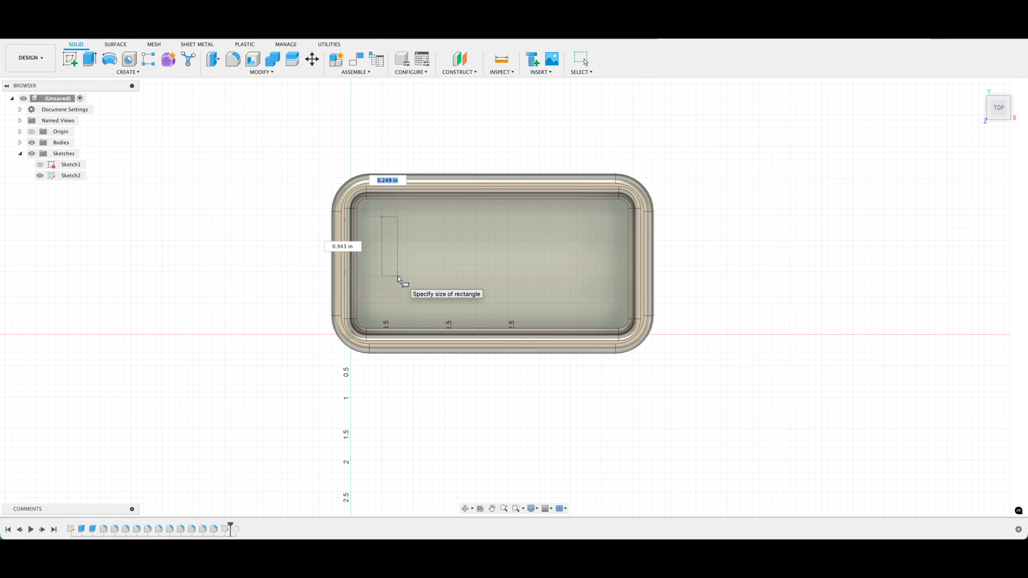
type(".25")
key("Tab")
key("Tab")
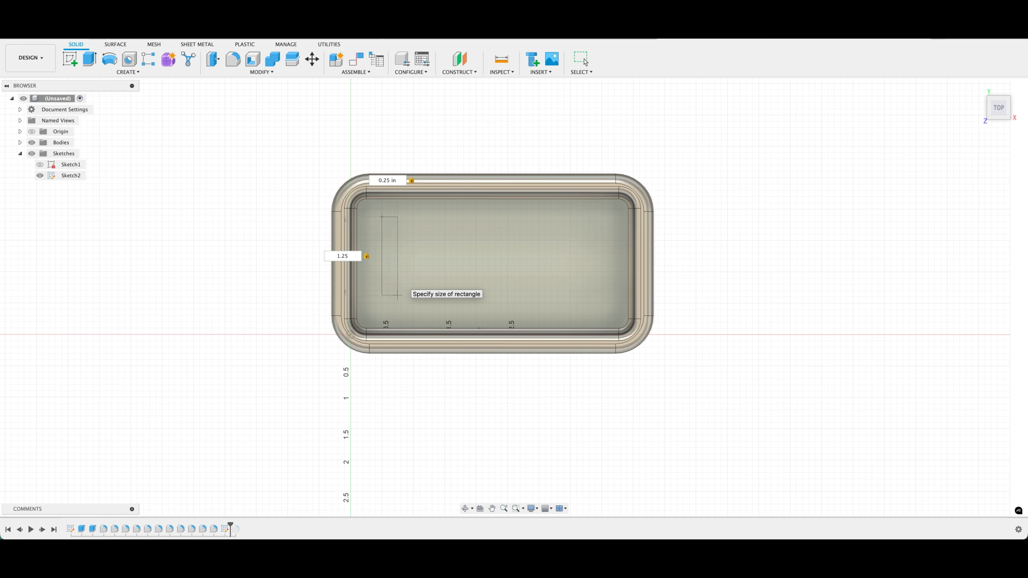
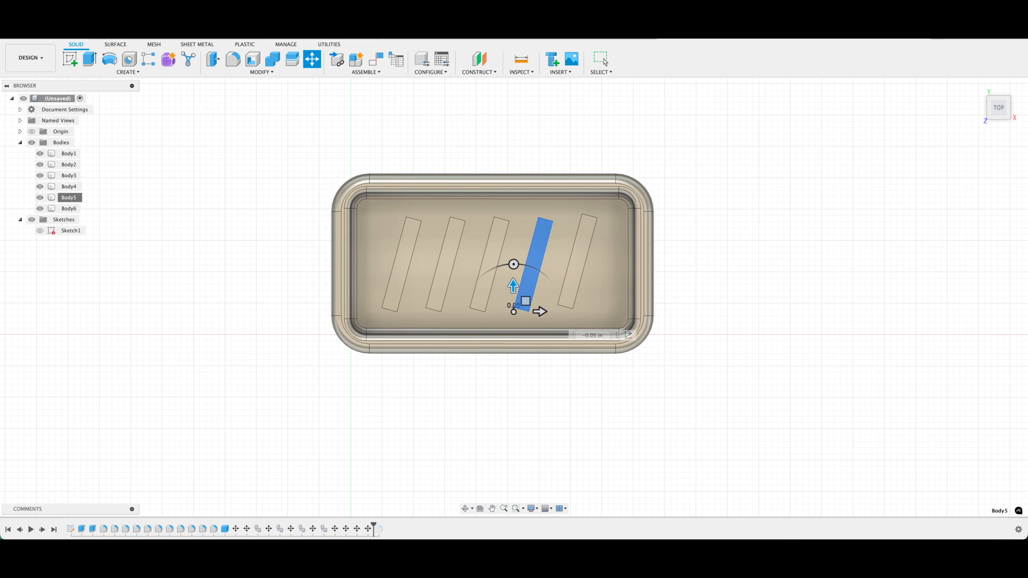
Step: Move the rightmost slanted bar (Body6) by -0.05 in along Y
right_click(61, 210)
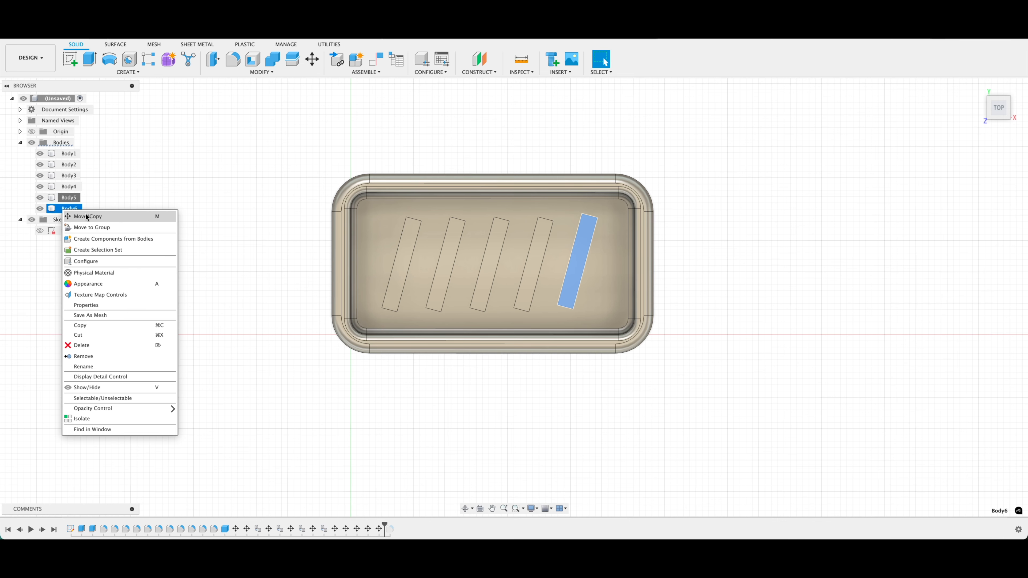
left_click(82, 214)
left_click_drag(559, 285, 559, 291)
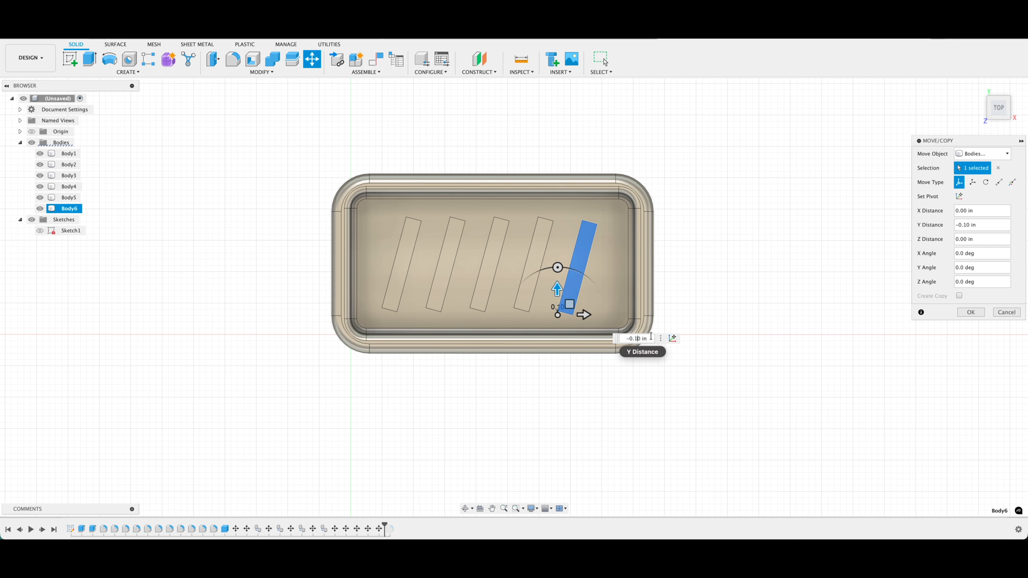
key("BackSpace")
type("5")
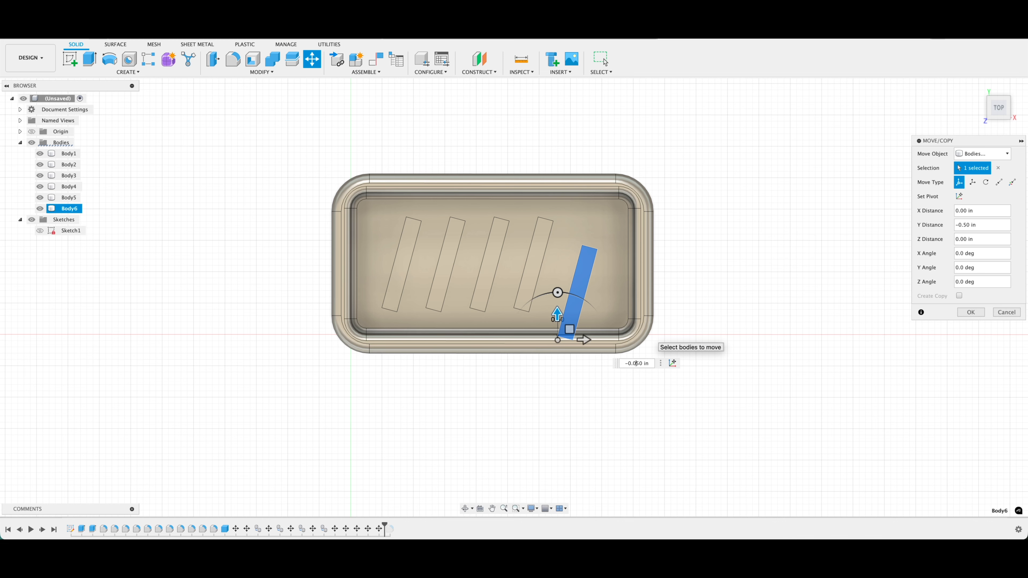
key("Return")
key("Return")
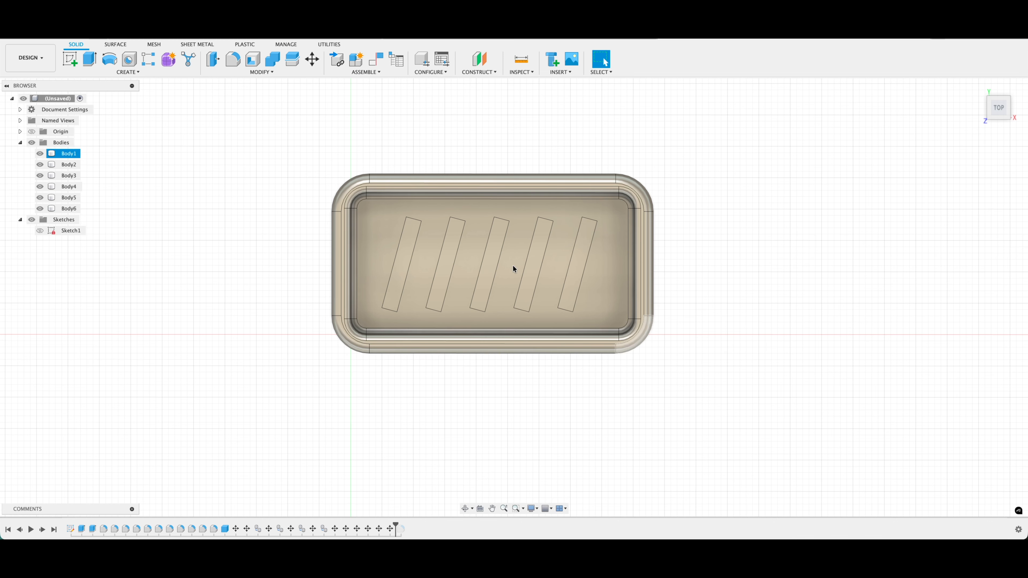
Step: Hide the tray body (Body1), keeping the five slanted bars visible
left_click(307, 199)
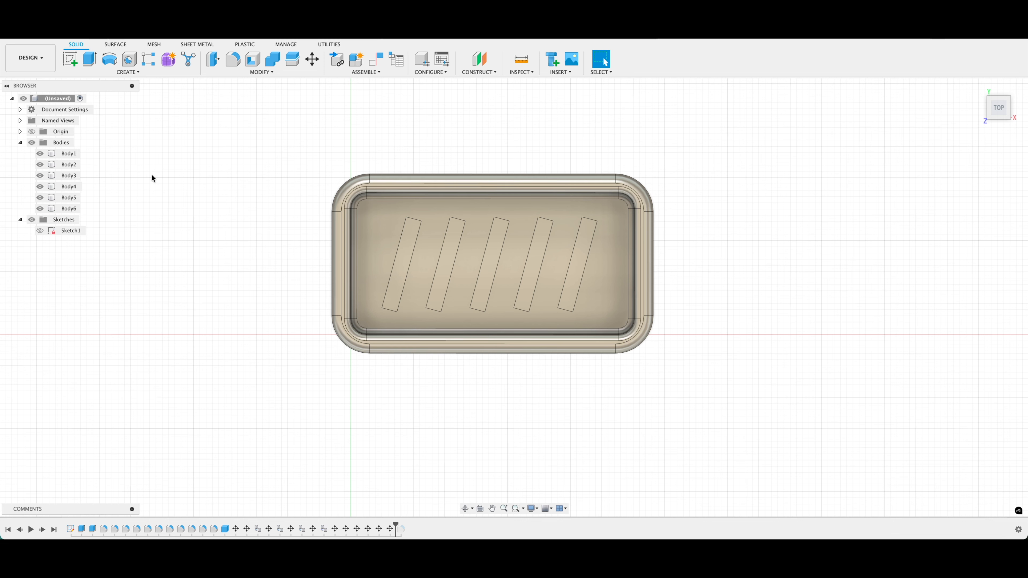
left_click(49, 153)
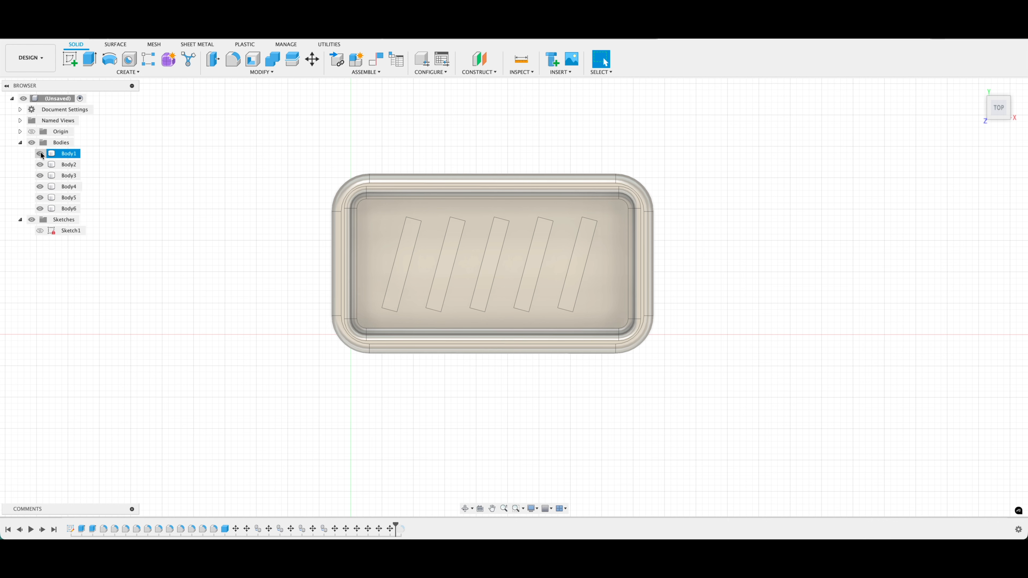
left_click(40, 154)
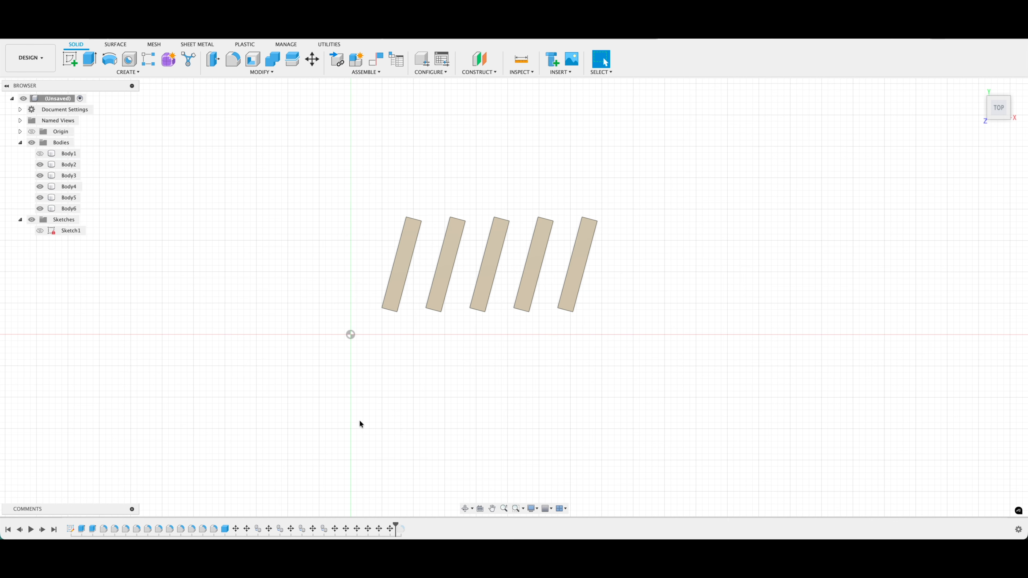
Step: Lengthen the second slanted bar from the left by extruding its front end face outward
left_click(465, 511)
left_click_drag(449, 393, 444, 337)
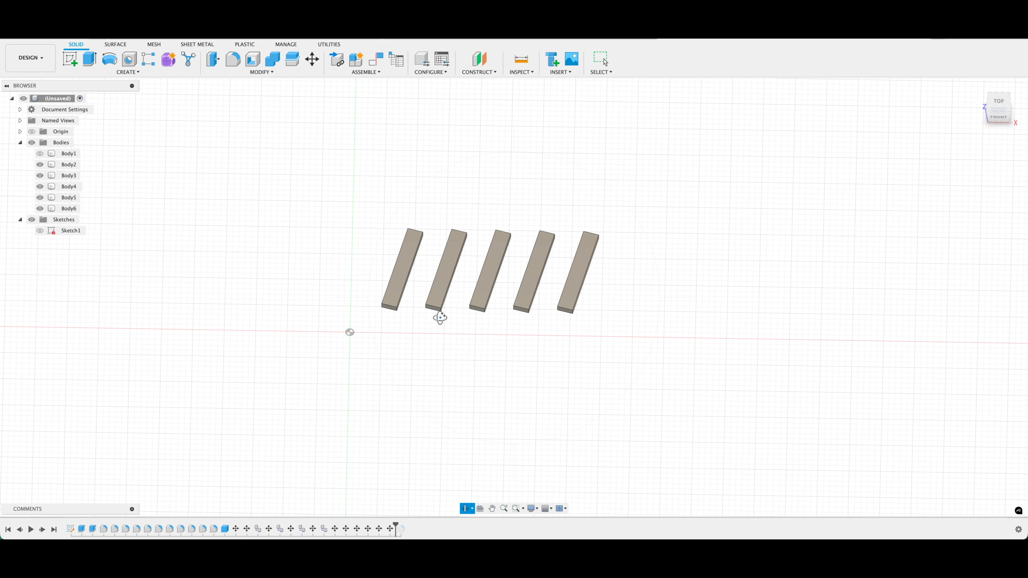
key("Escape")
scroll(437, 312, "up", 5)
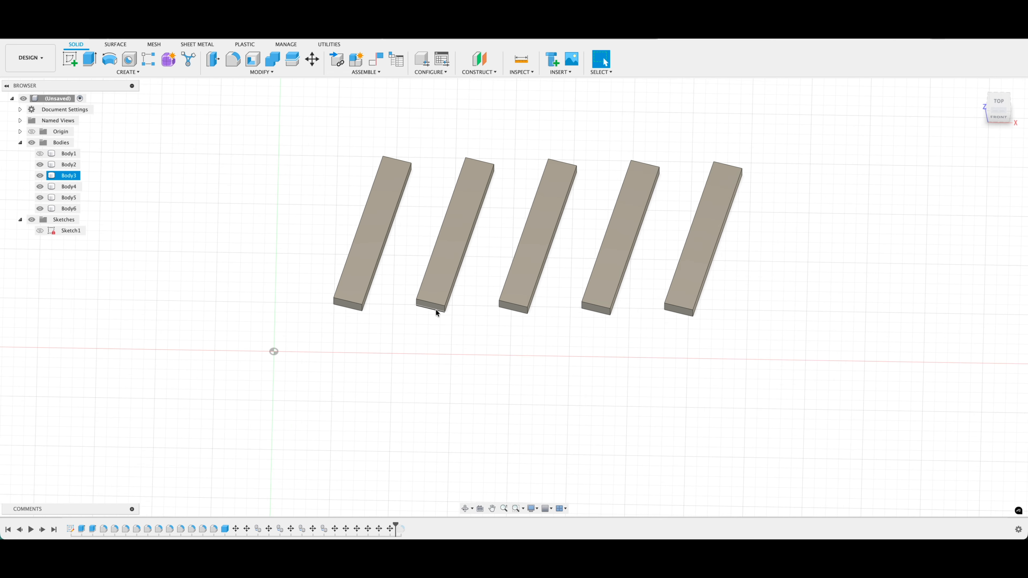
key("e")
left_click(432, 303)
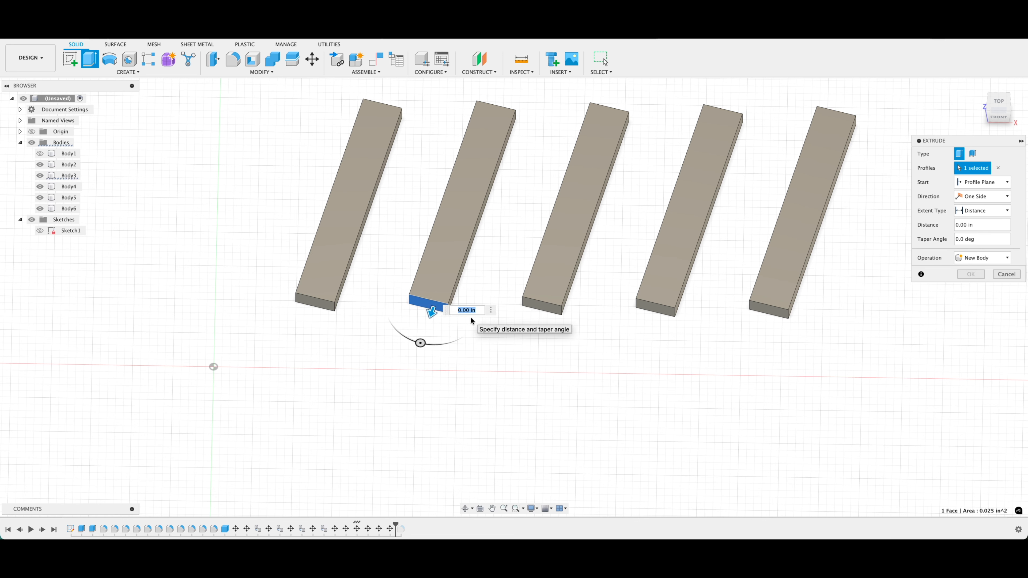
key("Return")
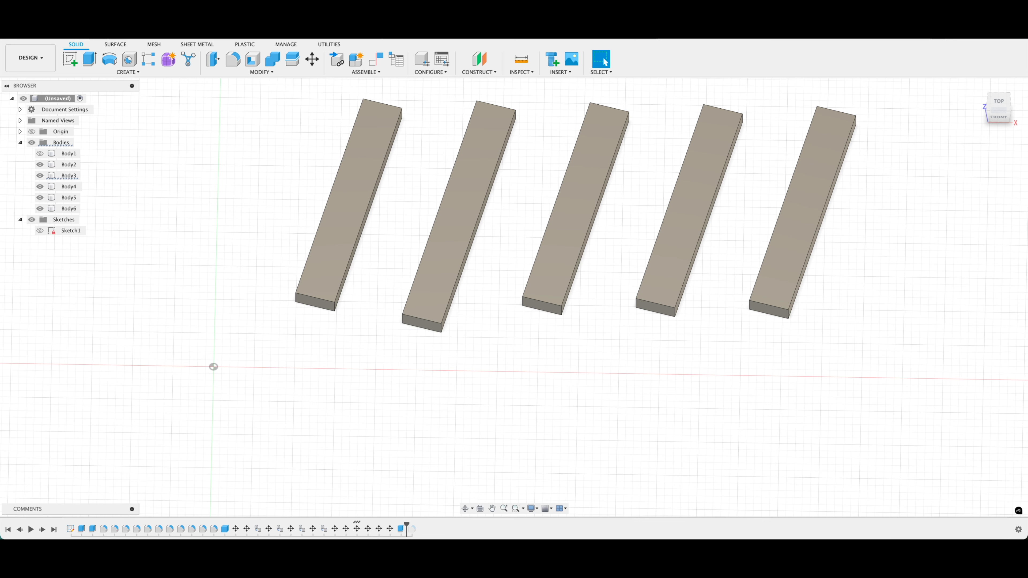
Step: Lengthen the third and fourth slanted bars (Body4 and Body5) by extruding their front end faces outward 0.15 in
key("e")
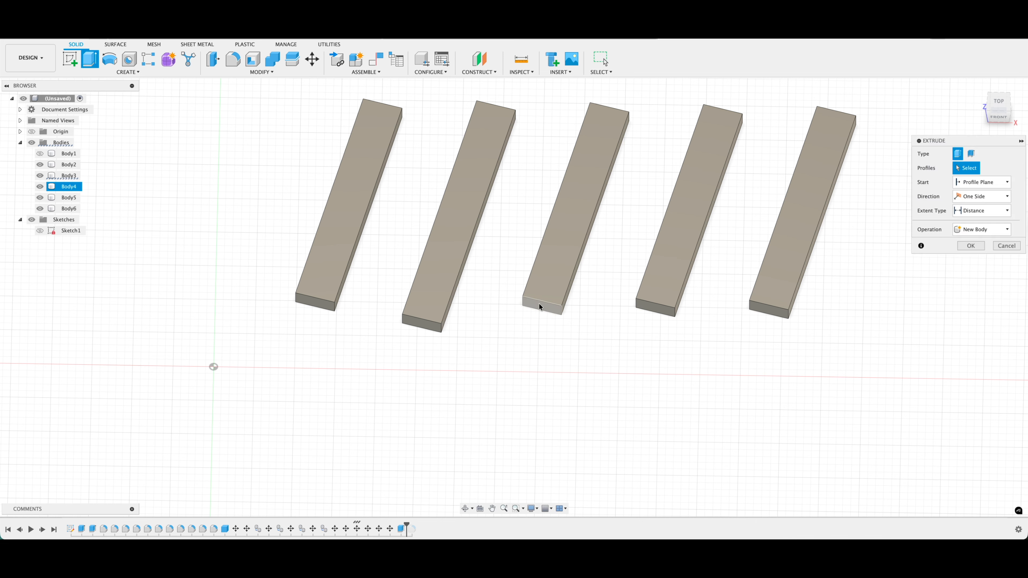
left_click(540, 307)
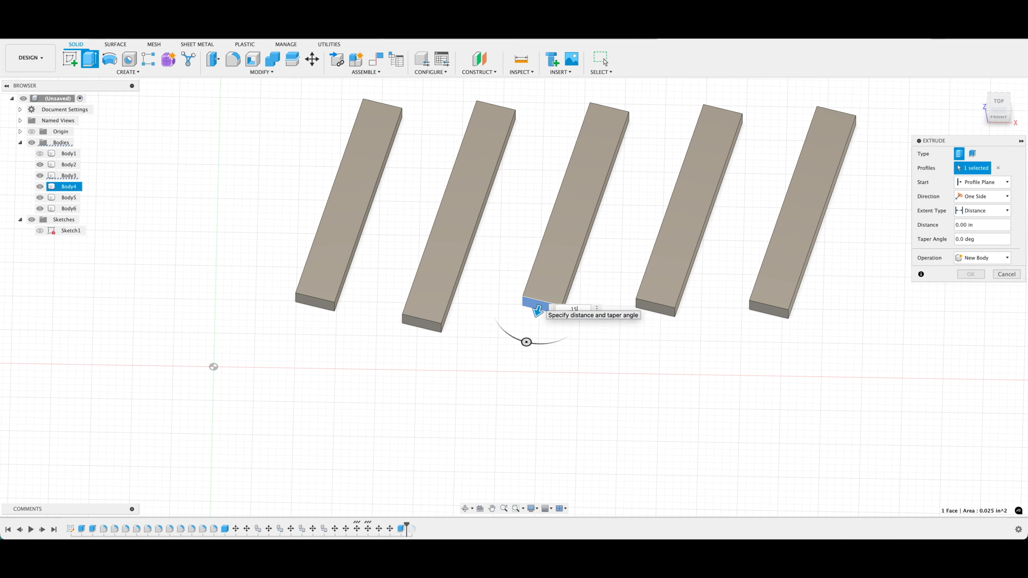
type(".1")
key("Return")
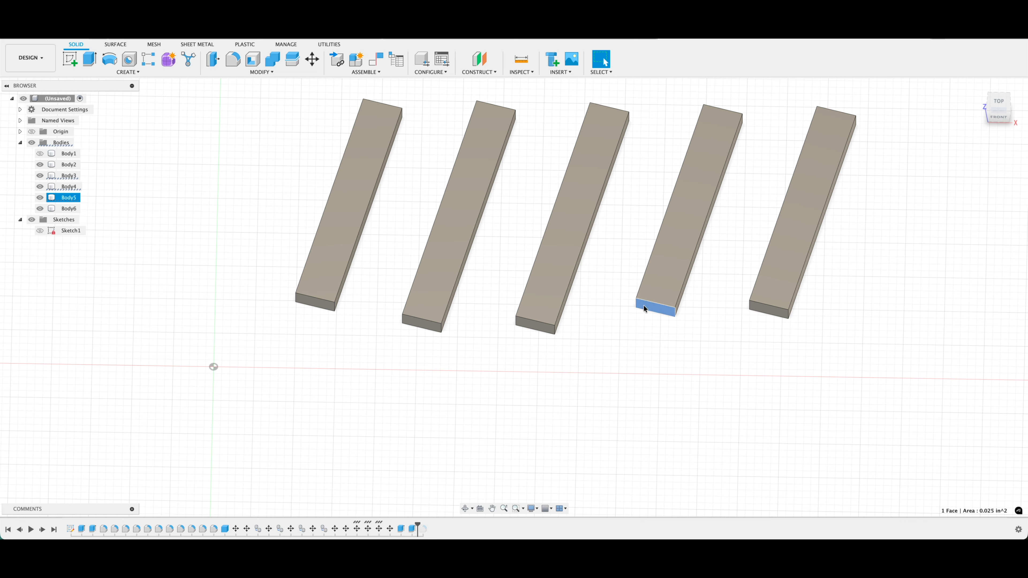
type("e.1")
key("Return")
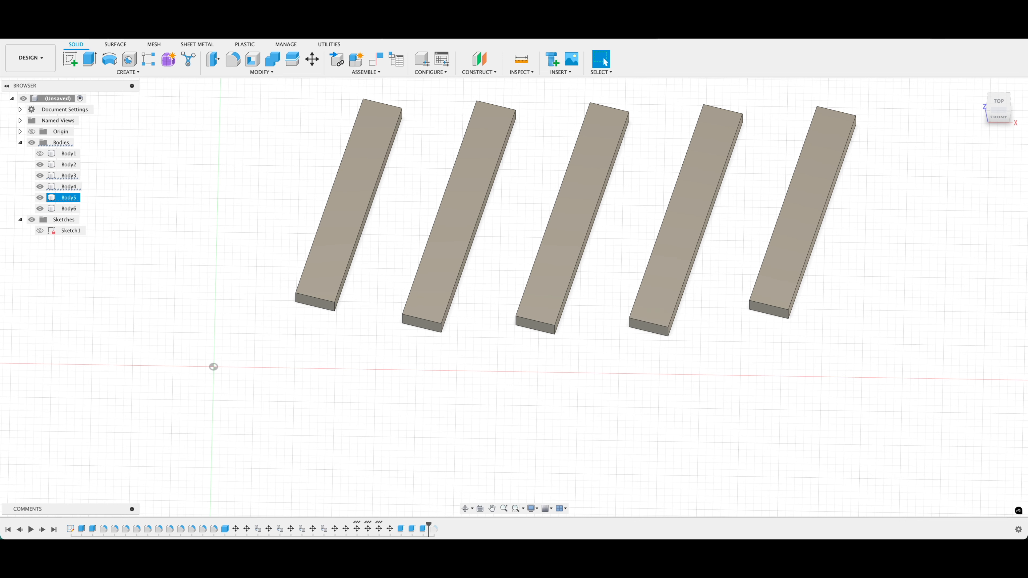
Step: Lengthen the fourth slanted bar (Body5) at its back end by extruding that end face outward 0.15 in
left_click(465, 508)
left_click_drag(412, 248, 312, 297)
key("Escape")
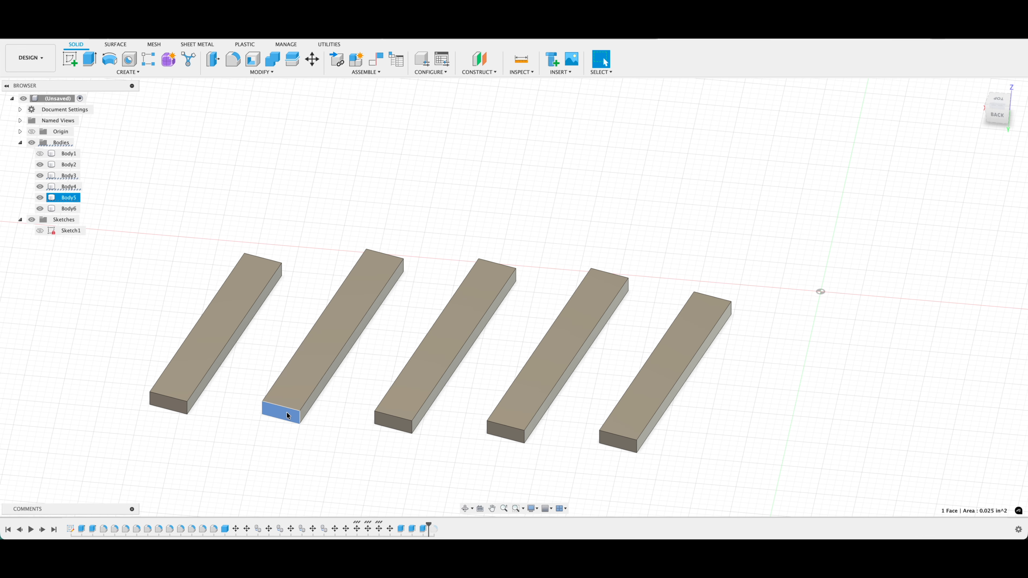
key("e")
type("15")
key("Return")
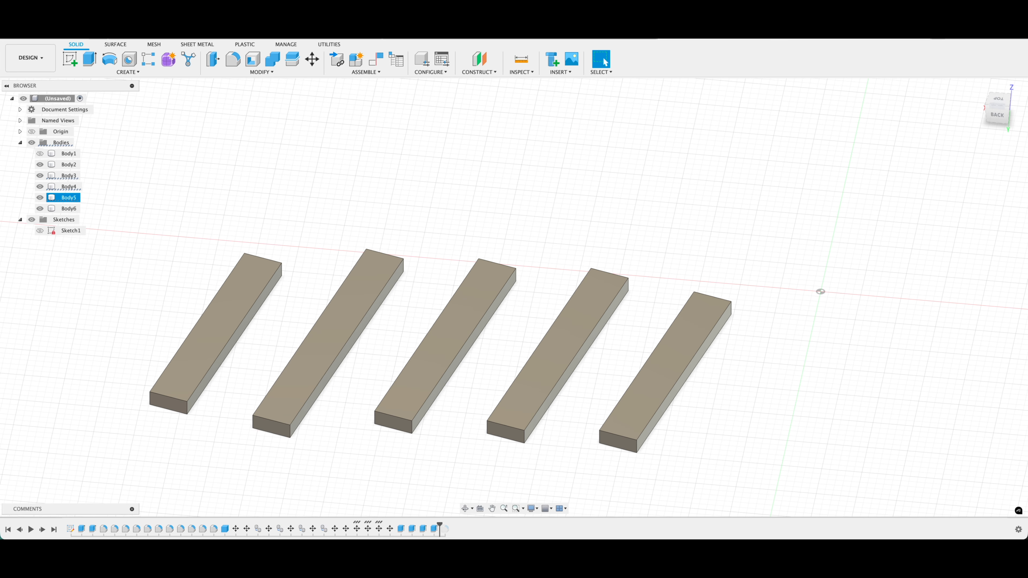
Step: Extrude the back end faces of the third and second slanted bars (Body4 and Body3) outward 0.15 in each
type("e")
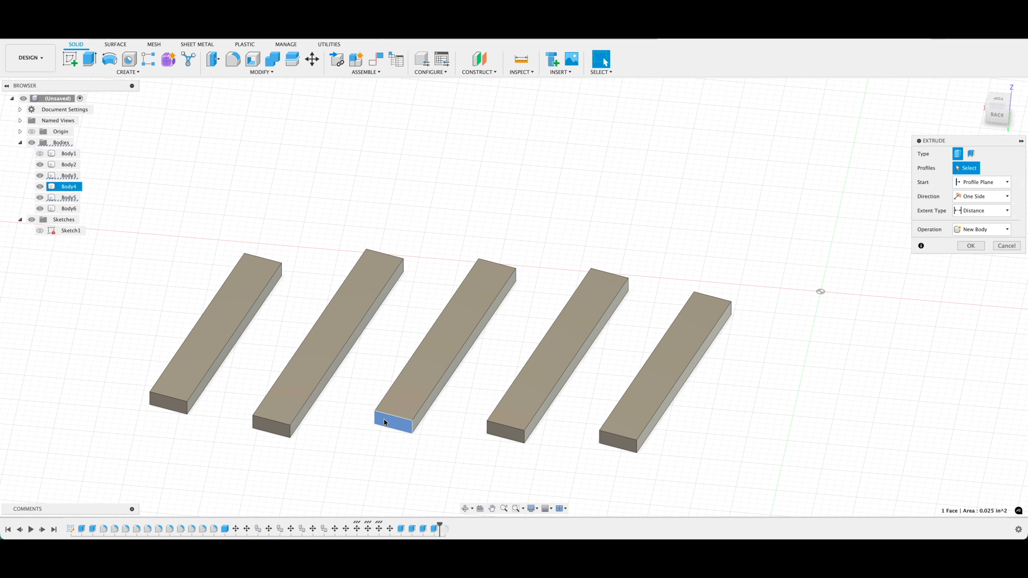
type("15")
key("Return")
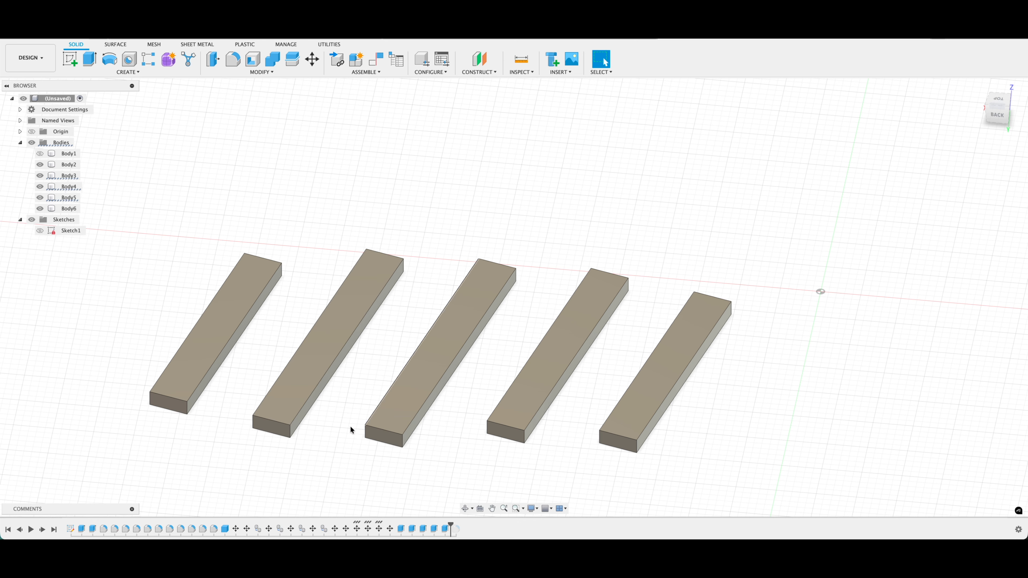
left_click(503, 429)
key("e")
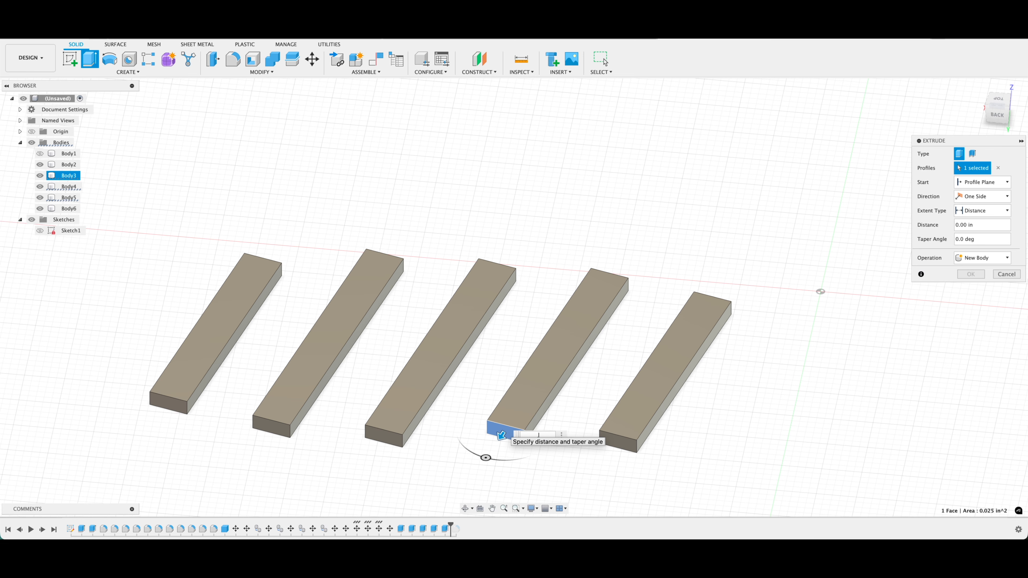
type("15")
key("Return")
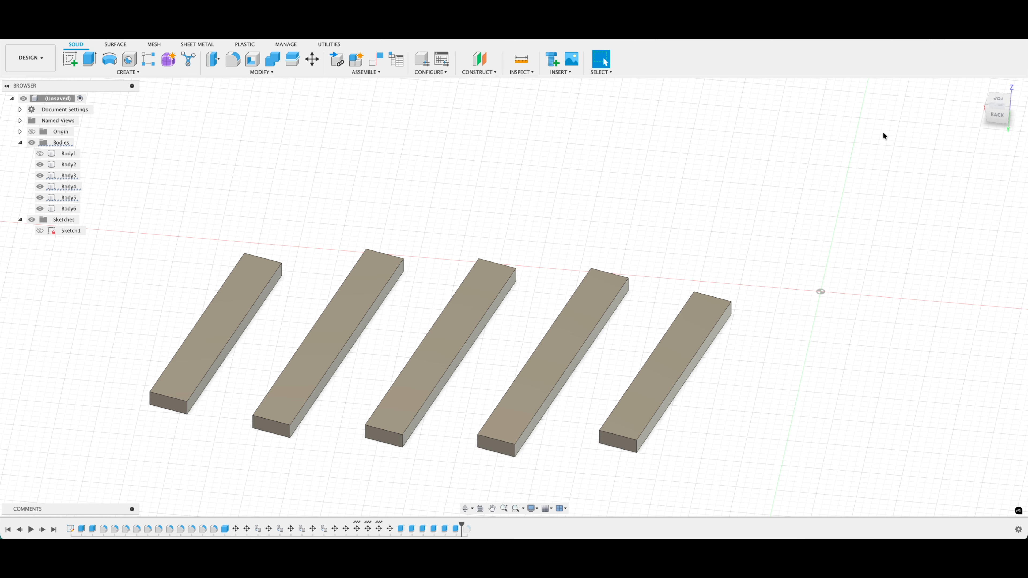
Step: Show the tray body (Body1) again and view the whole tray with its five bars from above
left_click(1000, 100)
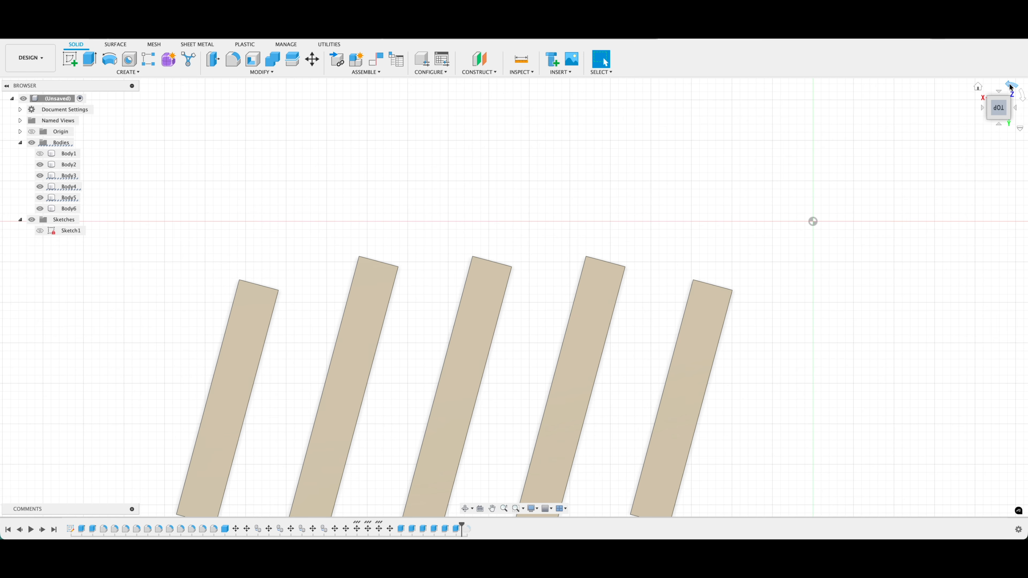
left_click(1009, 87)
left_click(1009, 87)
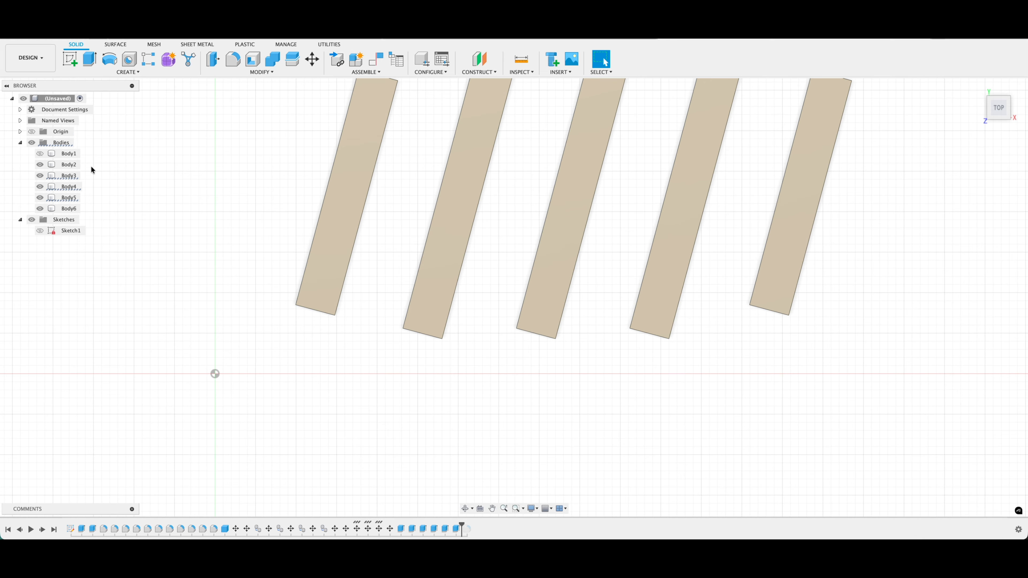
left_click(46, 153)
left_click(40, 154)
scroll(271, 288, "up", 5)
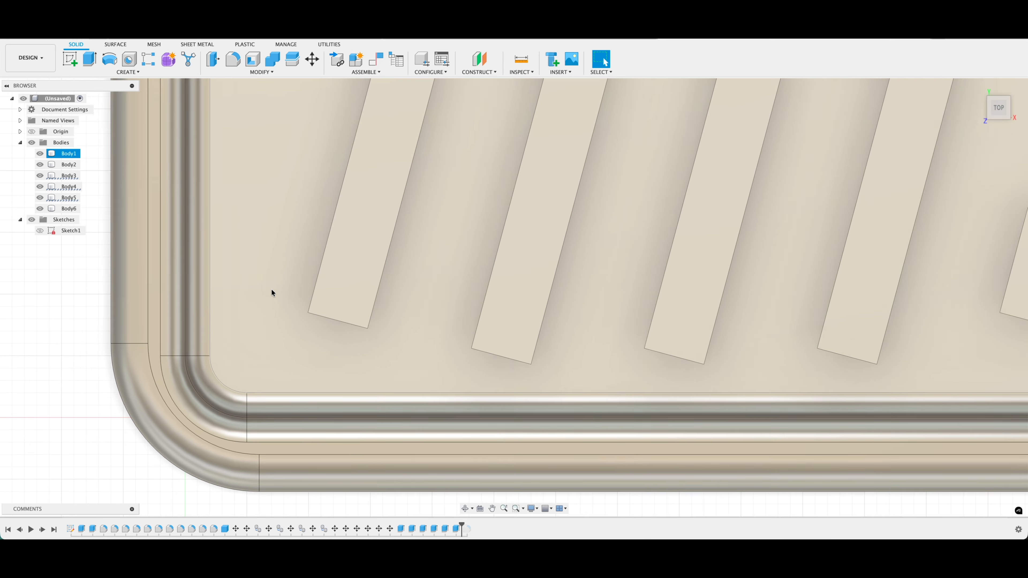
scroll(271, 289, "down", 5)
left_click(355, 248)
left_click(356, 252)
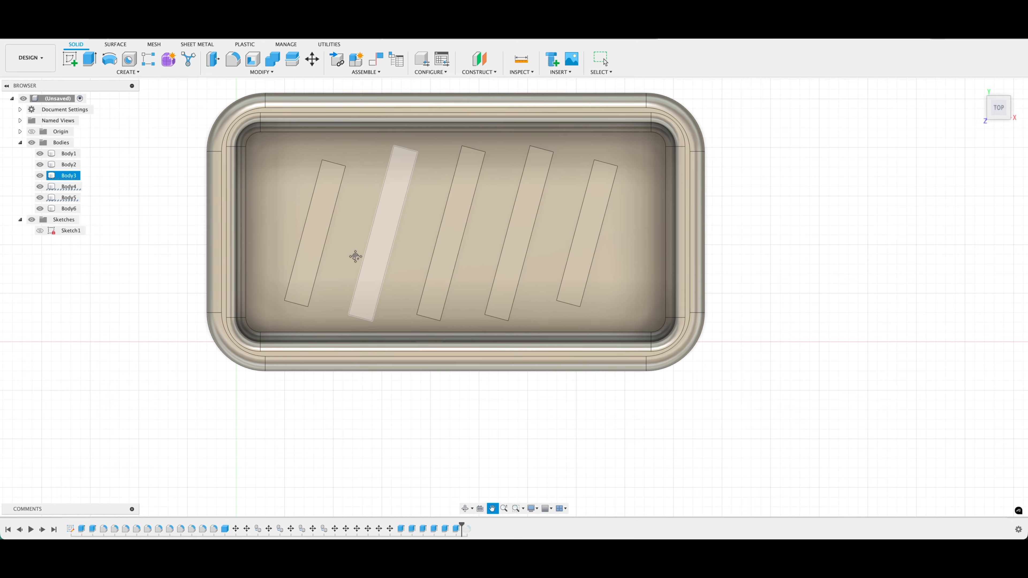
middle_click_drag(355, 252, 341, 267)
left_click(321, 251)
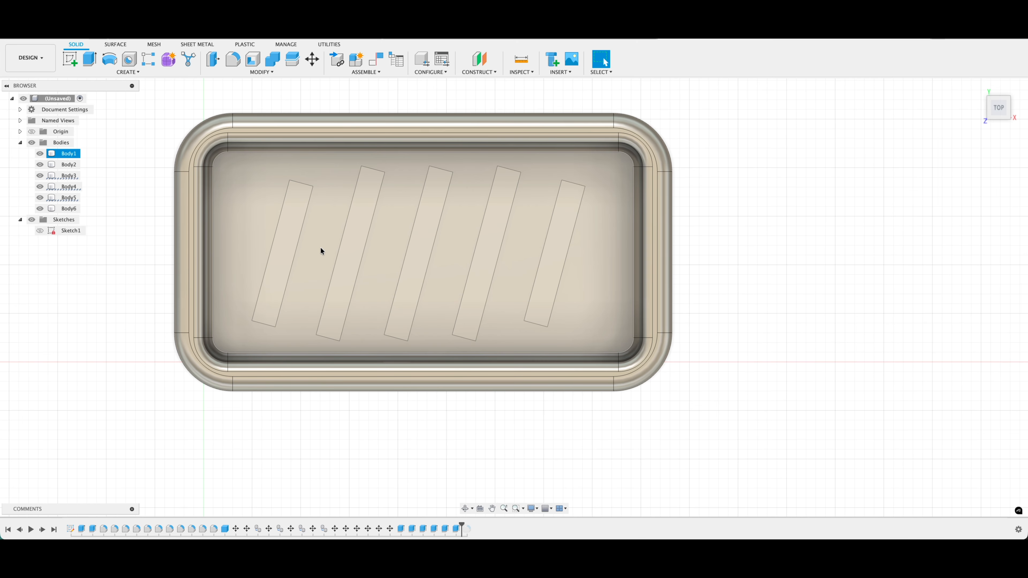
left_click(296, 228)
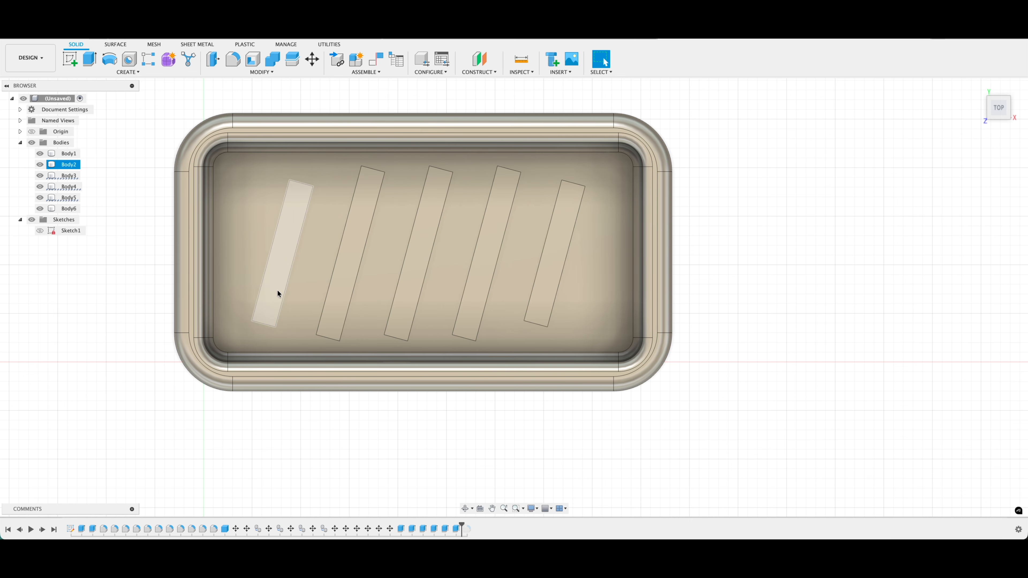
key("Escape")
Step: Cut a slot through the tray floor by extruding the top face of the leftmost bar (Body2) by -2.10 in
left_click(464, 512)
left_click_drag(450, 465, 454, 448)
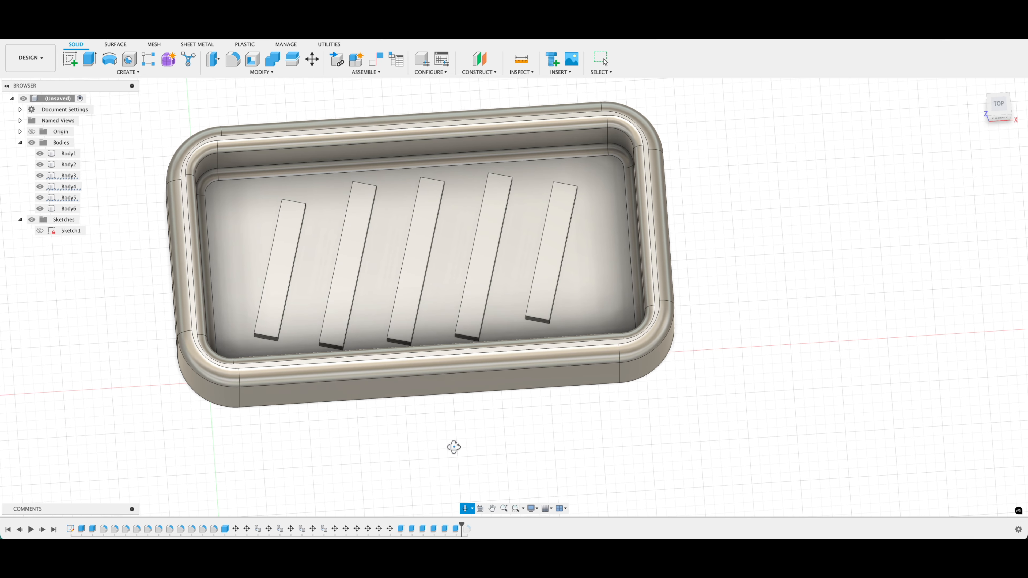
key("Escape")
left_click(283, 282)
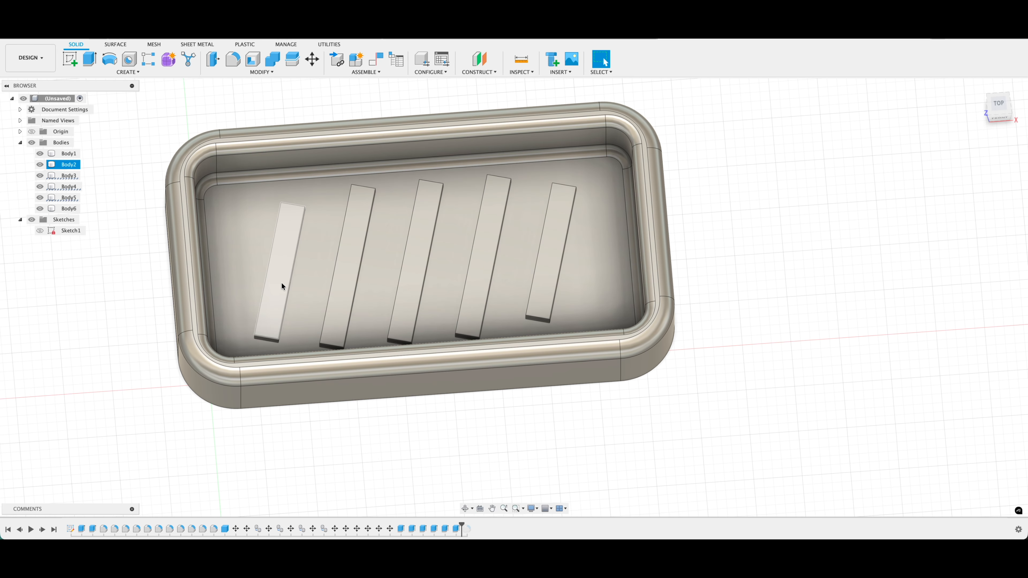
key("e")
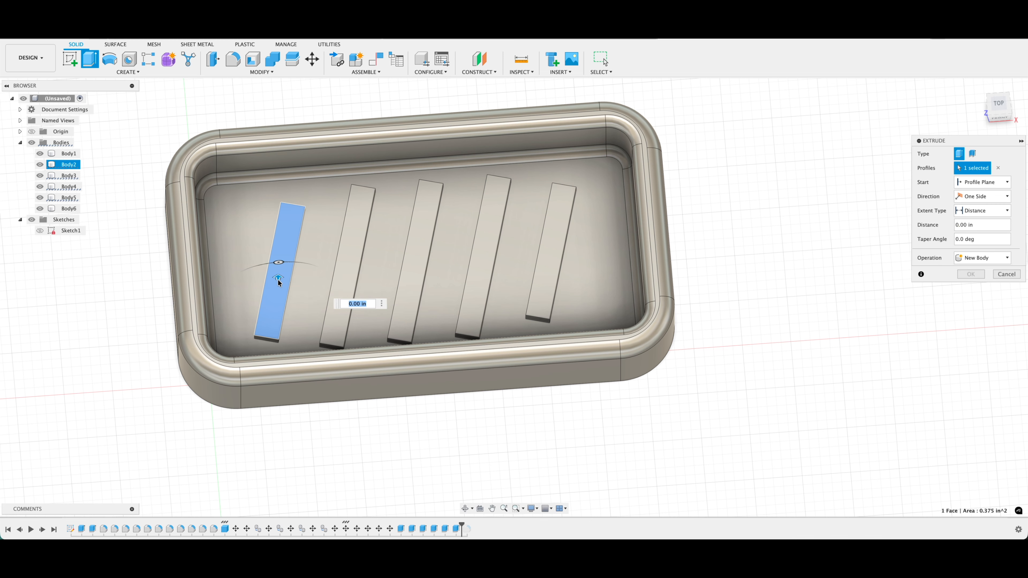
left_click(277, 278)
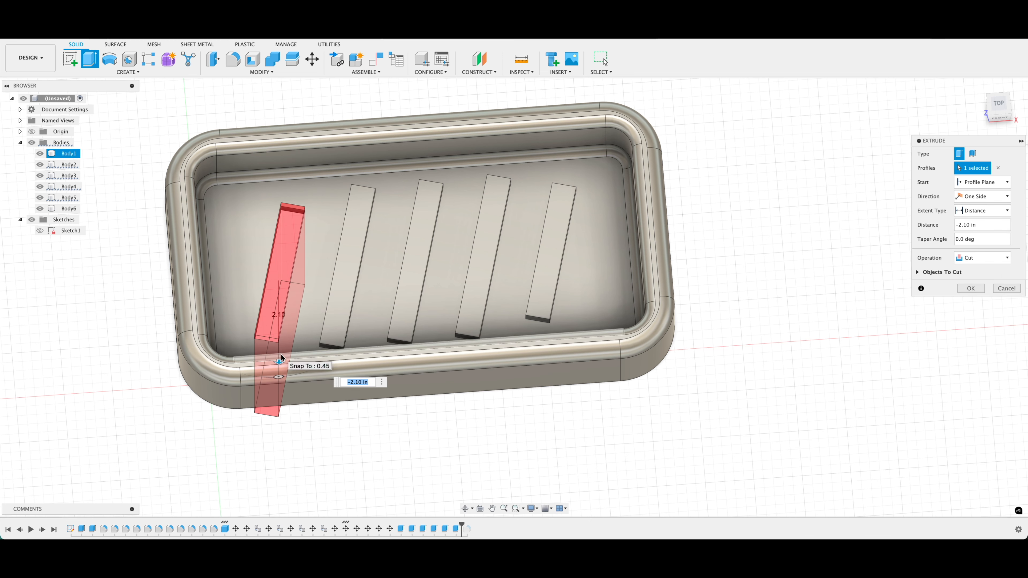
key("Return")
Step: Extrude the top faces of the second and third bars (Body3 and Body4) downward as cuts through the tray floor
key("e")
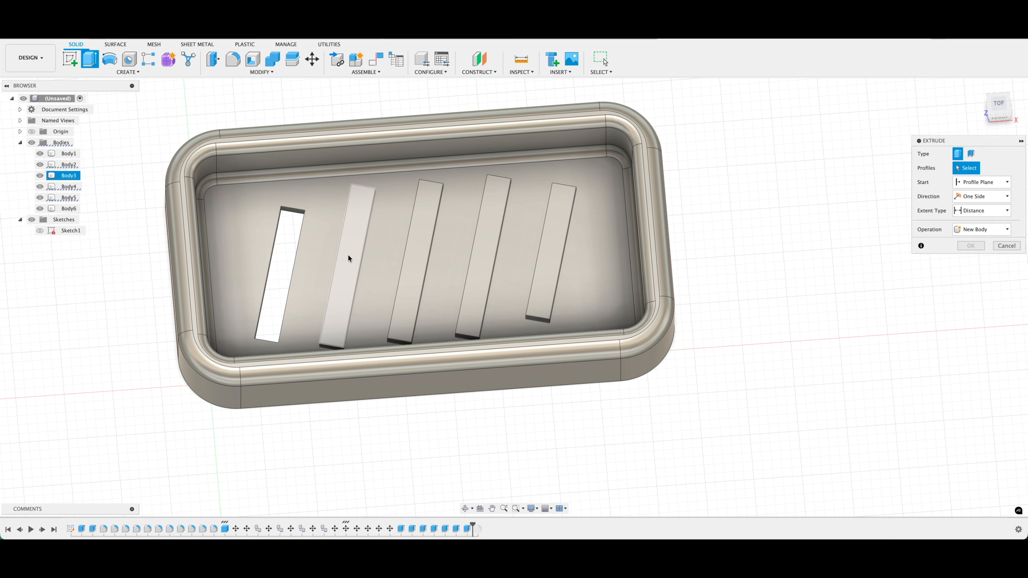
left_click(348, 255)
type("-2.1")
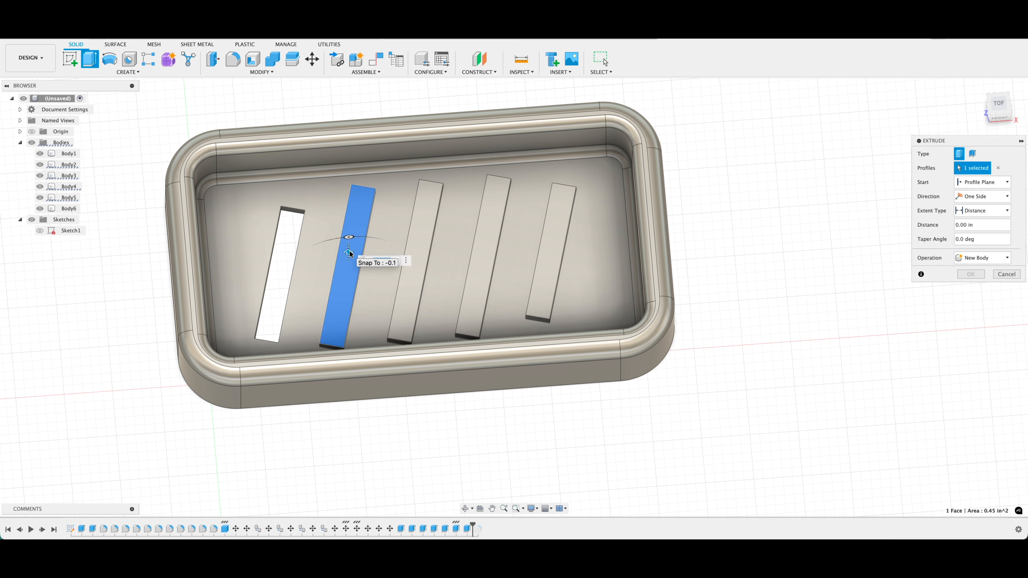
key("Return")
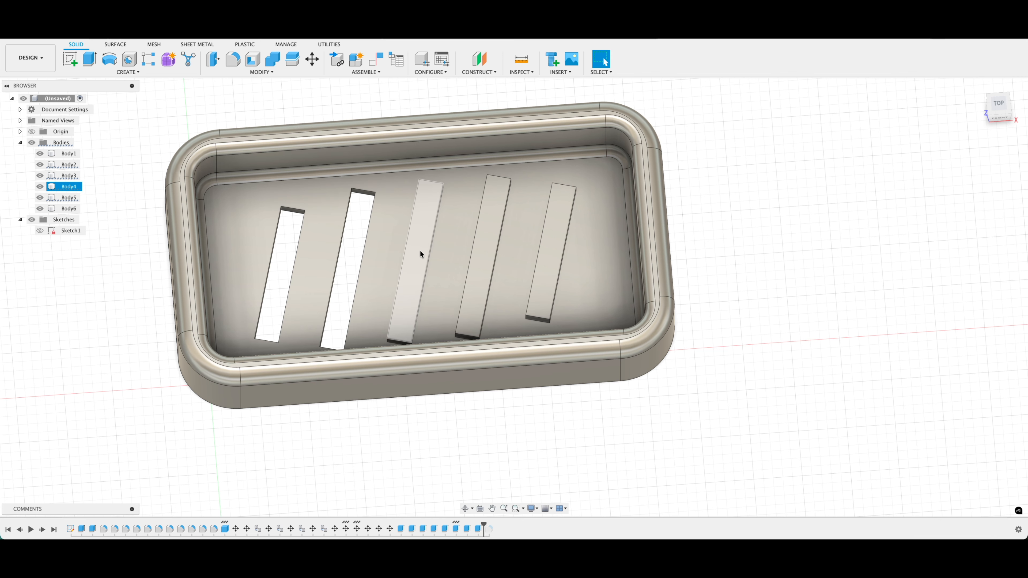
key("e")
left_click(420, 250)
type("-2.1")
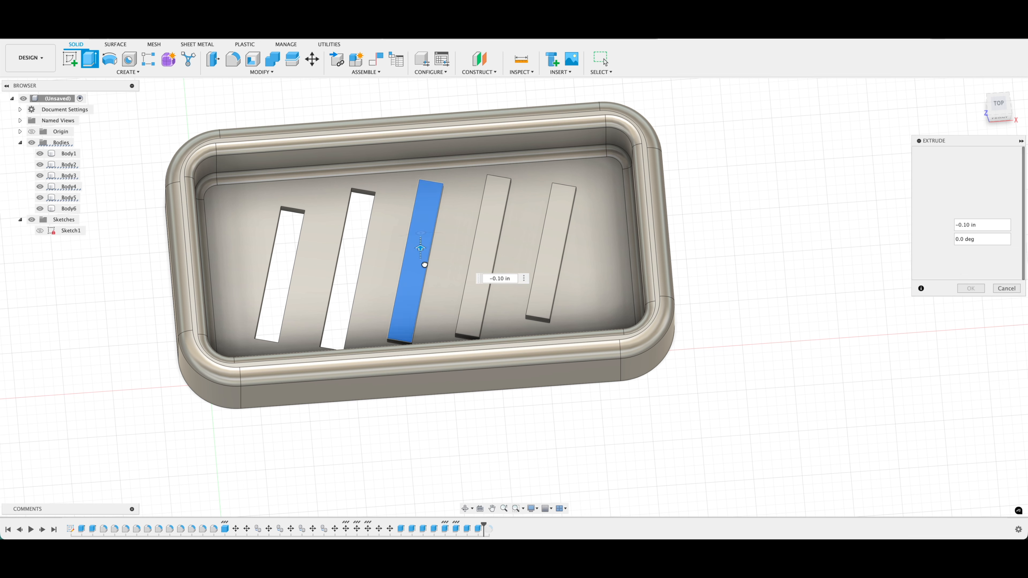
key("Return")
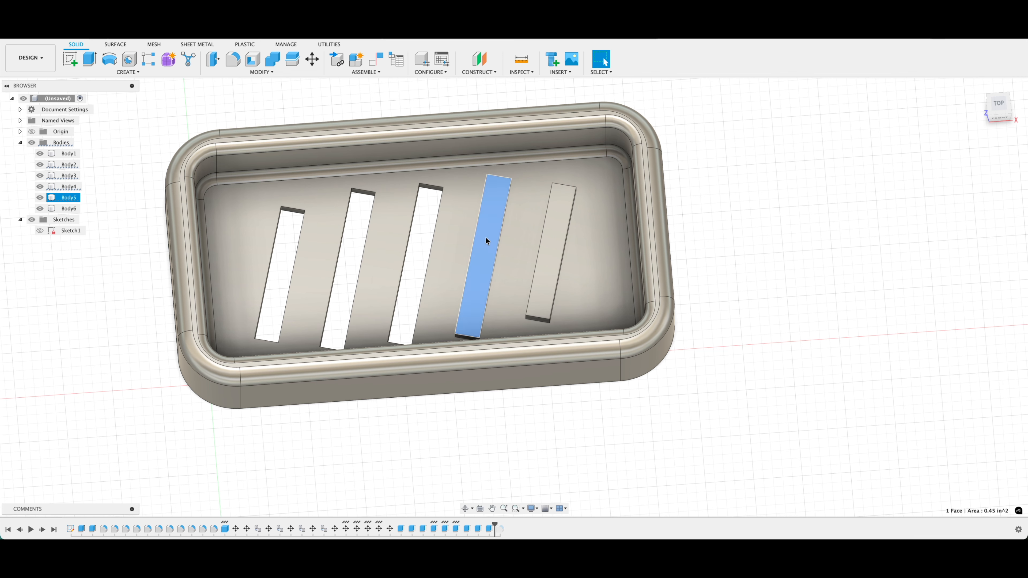
Step: Extrude the top face of the fourth bar (Body5) downward as a cut through the tray floor
key("e")
left_click(486, 235)
type("-2.1")
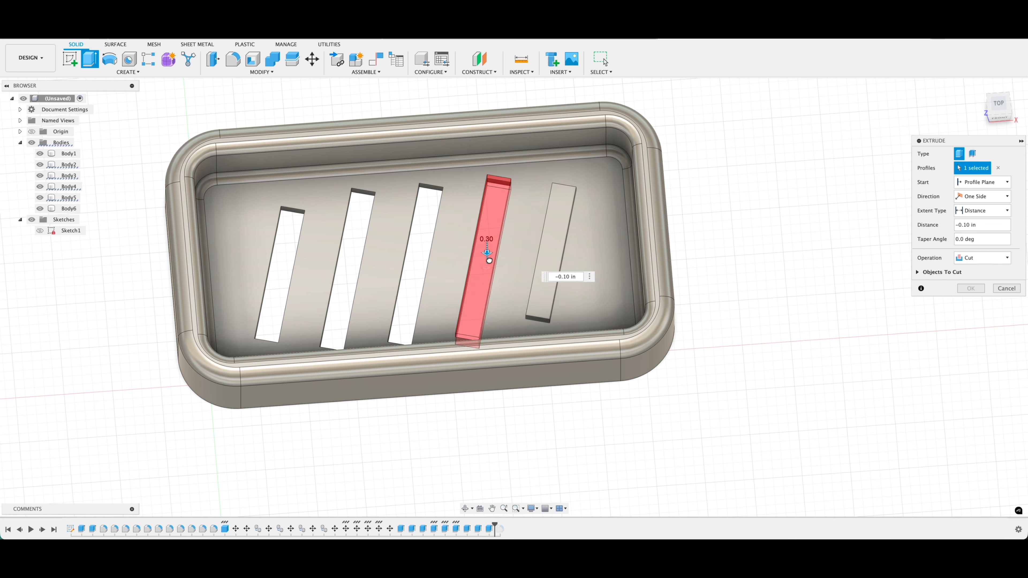
key("Return")
Step: Cut the last slot through the tray floor by extruding the top face of the rightmost bar (Body6) about -0.90 in
left_click(552, 230)
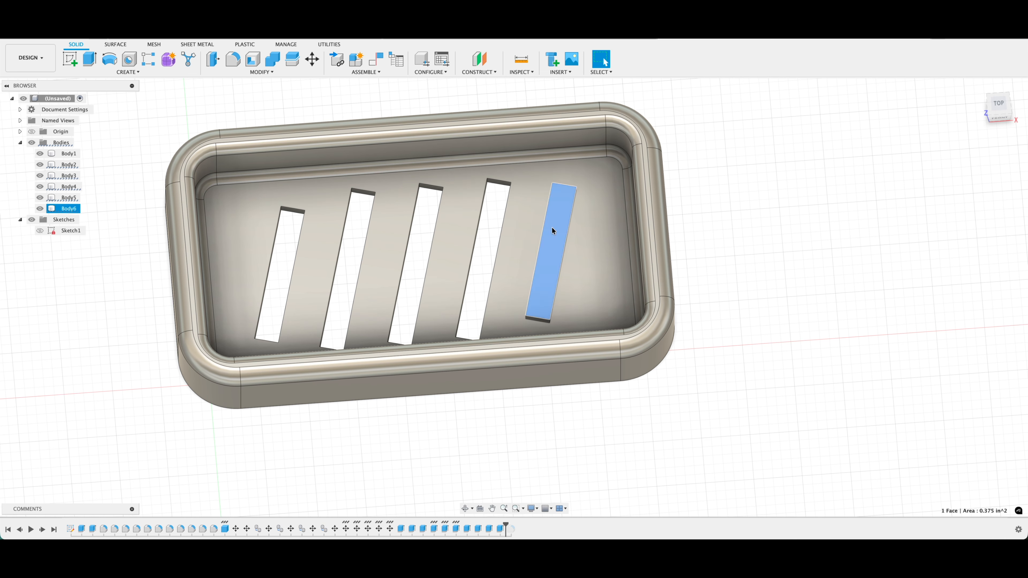
key("e")
left_click_drag(553, 234, 554, 257)
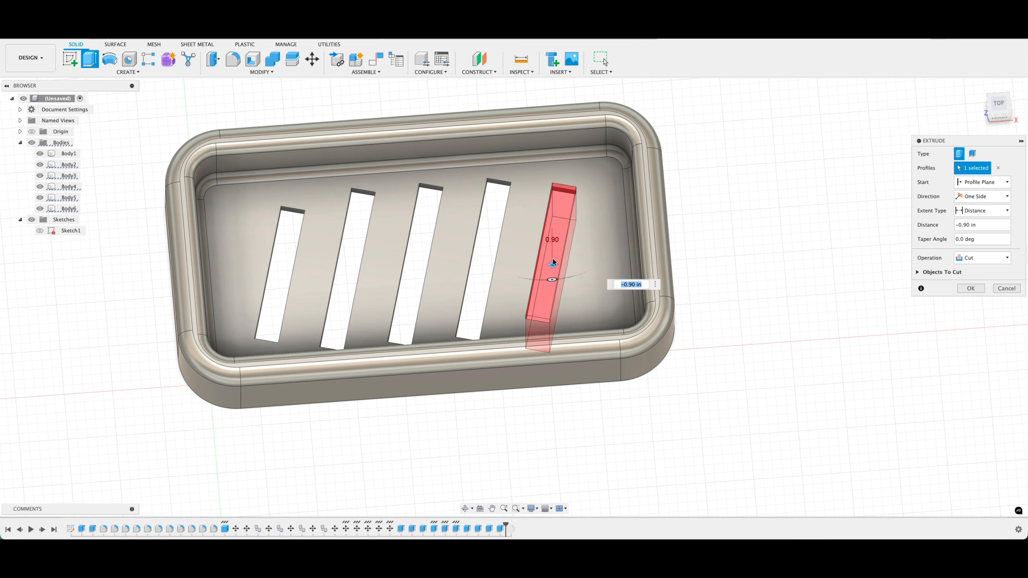
key("Return")
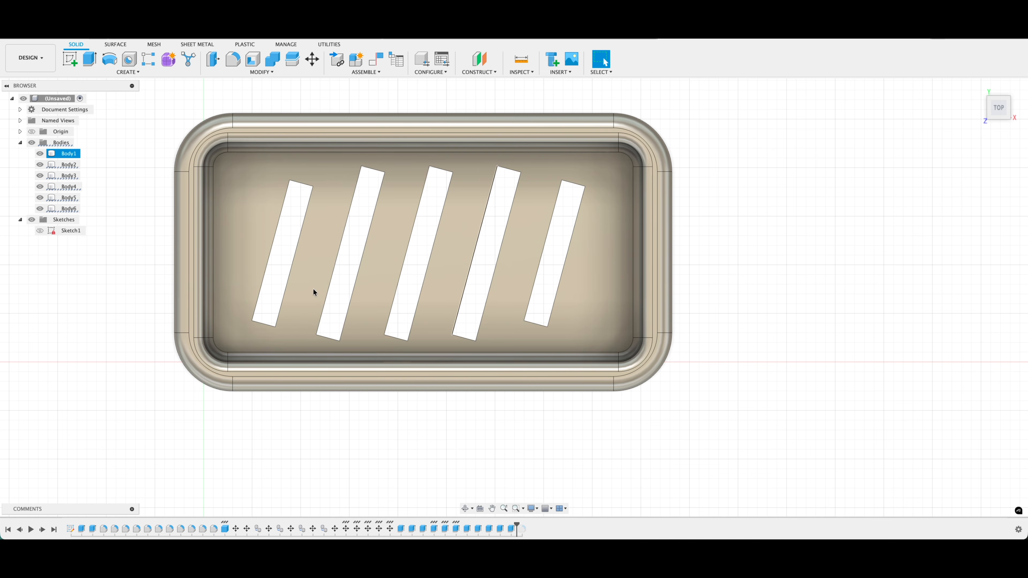
Step: Fillet the back-left vertical corner edge of the leftmost slot in the tray floor with a 0.125 in radius
left_click(464, 509)
left_click_drag(409, 332, 388, 312)
scroll(308, 230, "up", 5)
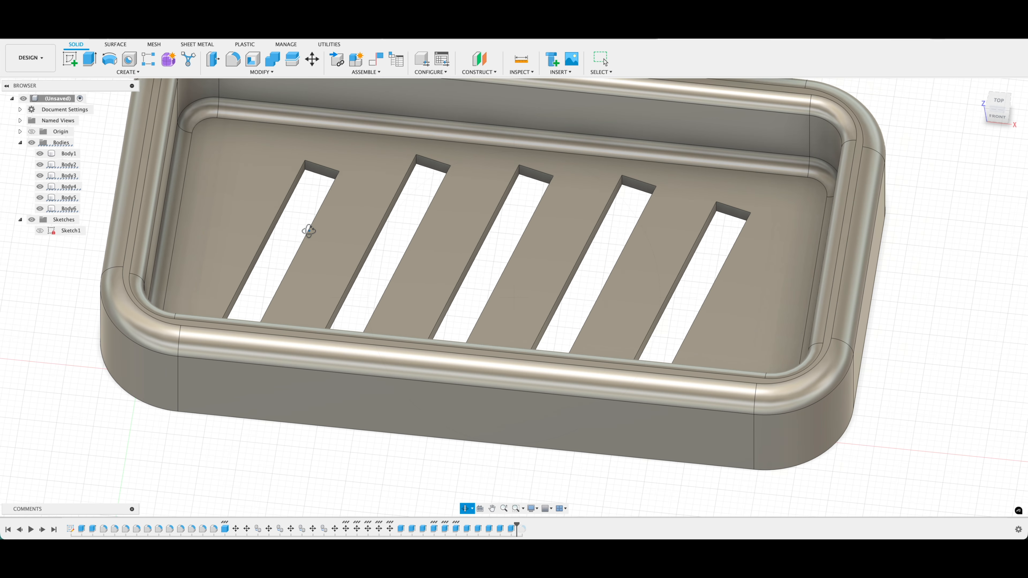
key("Escape")
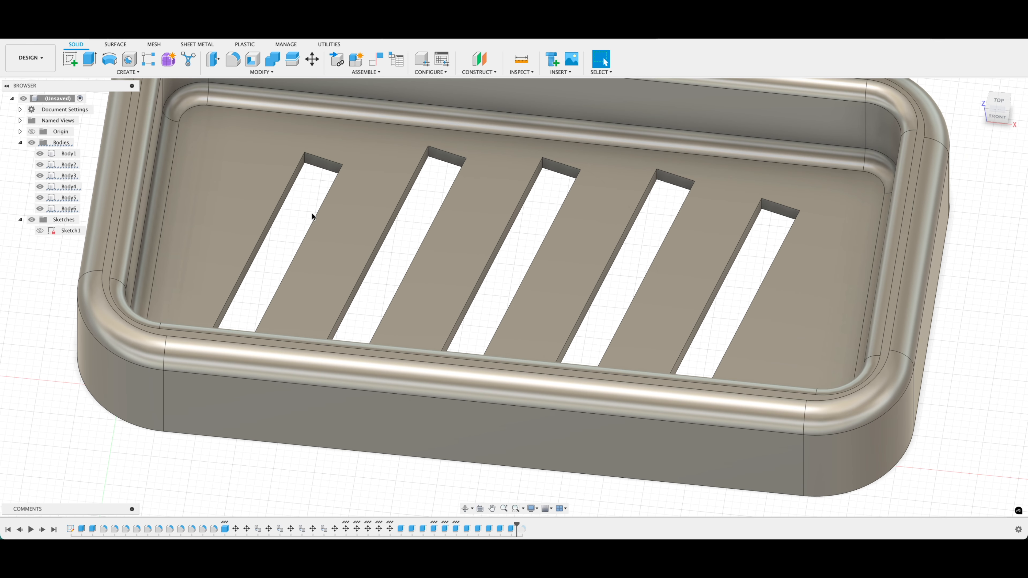
left_click(236, 64)
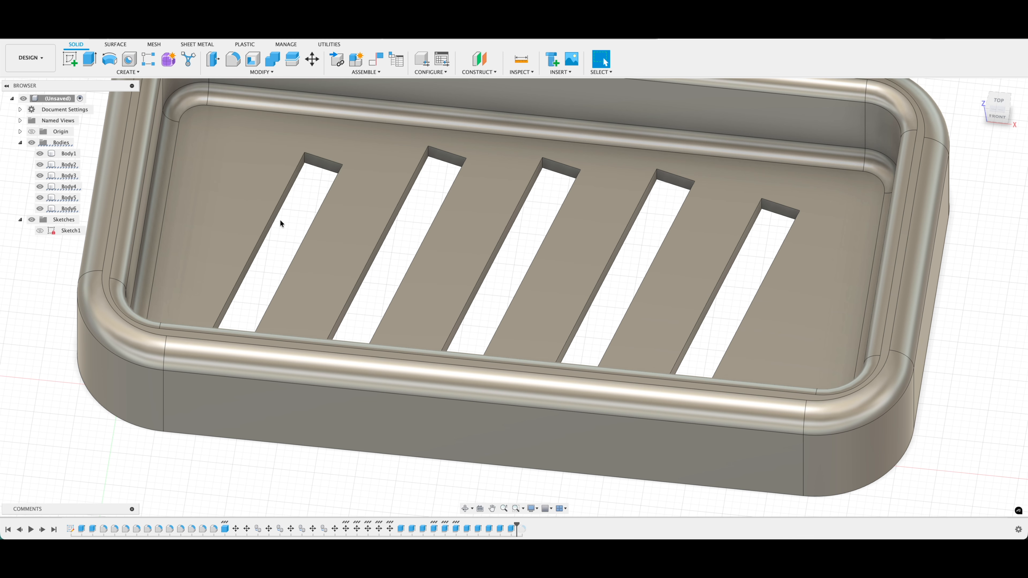
left_click(304, 160)
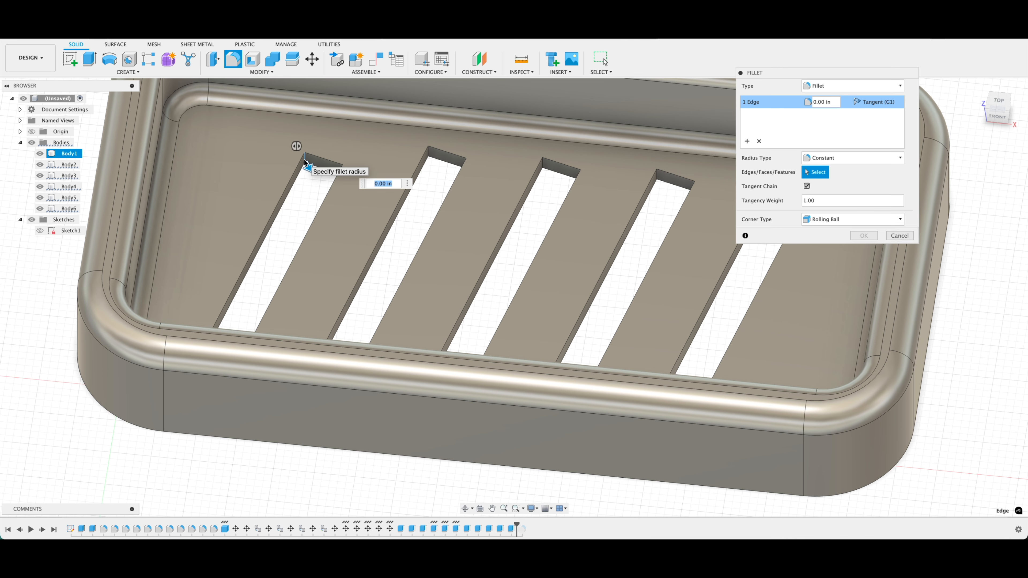
left_click_drag(308, 166, 314, 177)
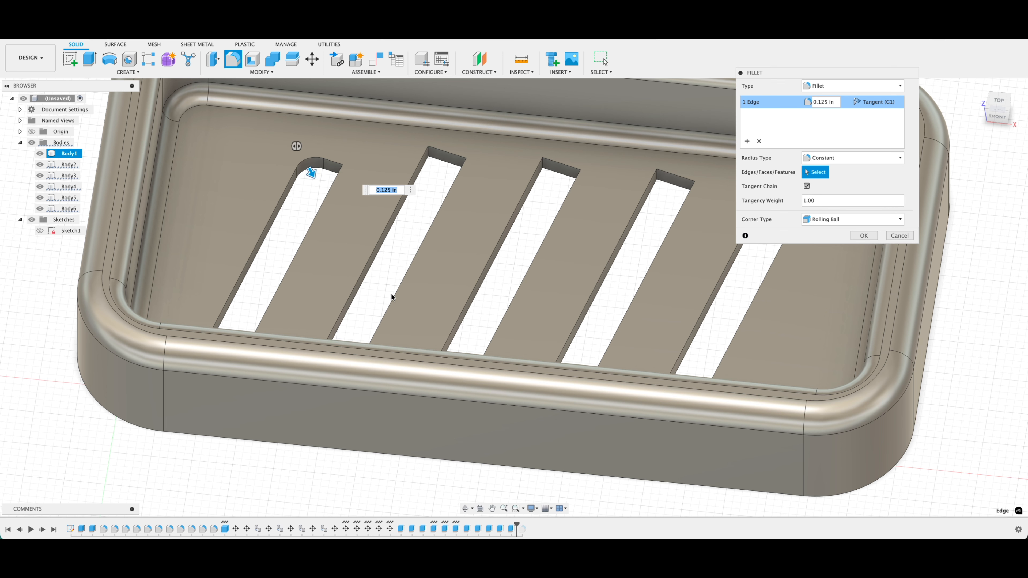
key("Return")
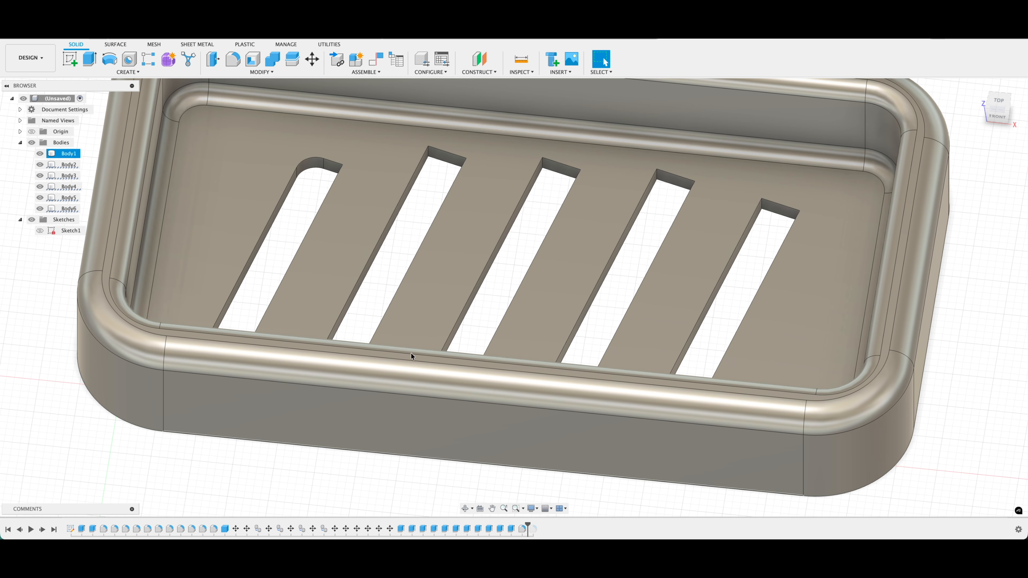
Step: Fillet the back-right vertical corner edge of the leftmost slot with a 0.125 in radius to round off that end
left_click(466, 509)
left_click_drag(372, 402, 314, 356)
key("Escape")
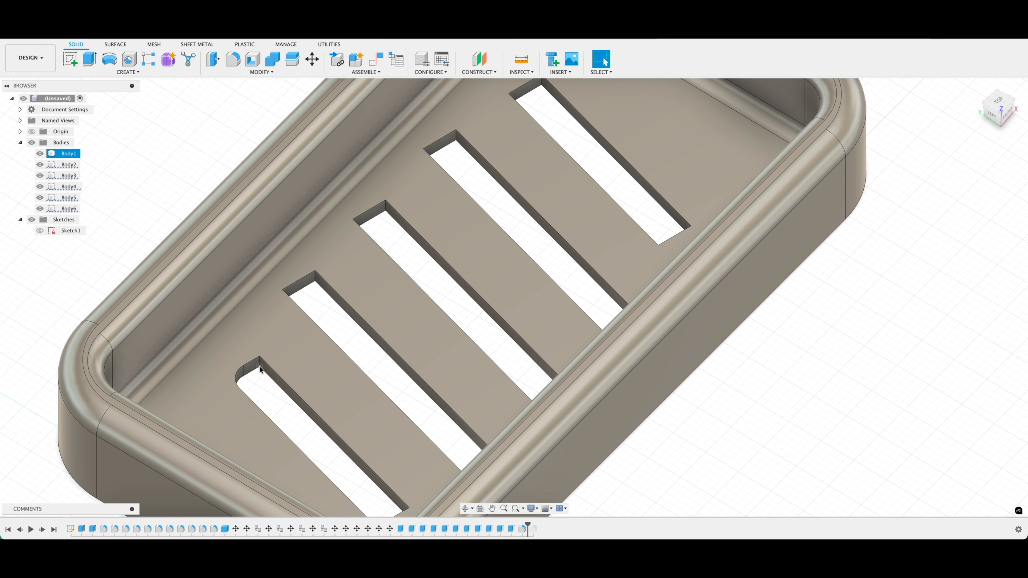
key("f")
left_click(260, 368)
key("BackSpace")
type(".125")
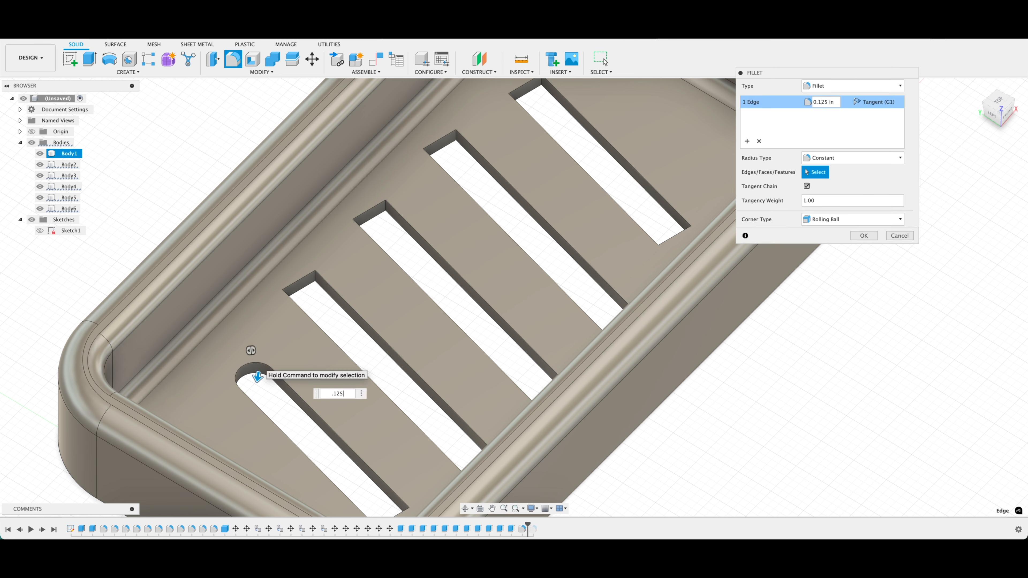
key("Return")
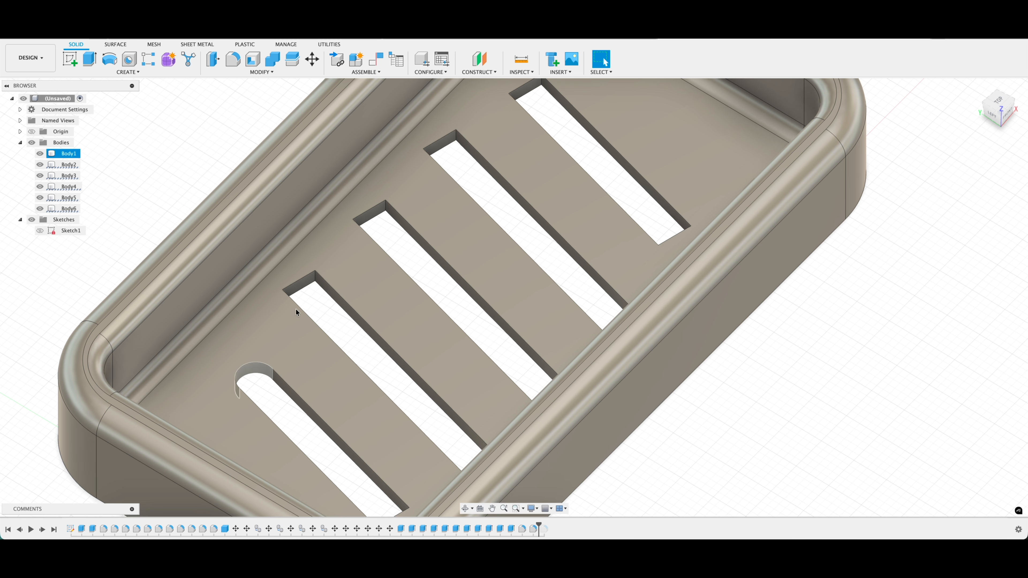
Step: Fillet the back-right vertical corner edges of the other four slots together with a 0.125 in radius
left_click(314, 277)
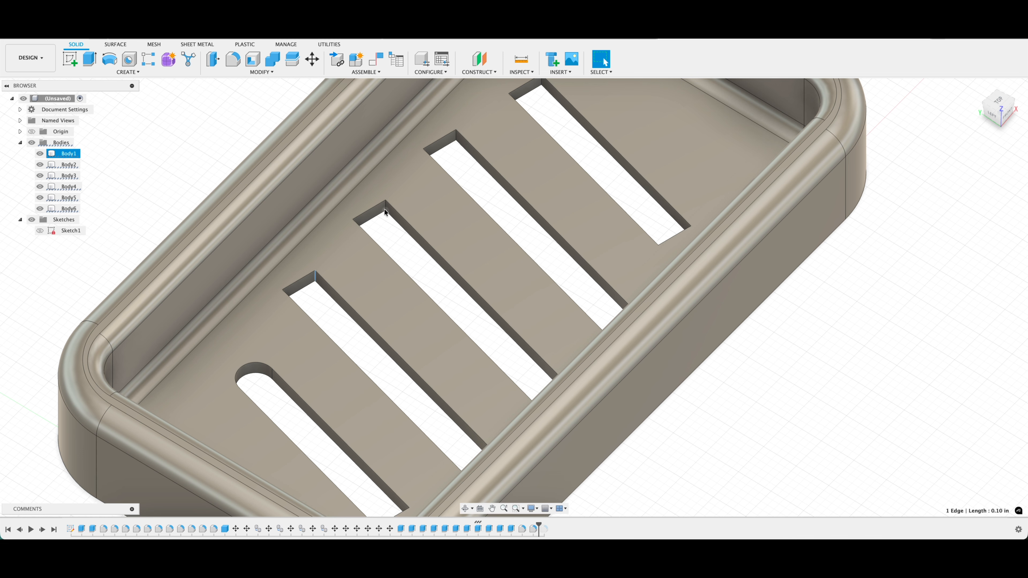
left_click(385, 206)
left_click(455, 136)
left_click(541, 81)
key("f")
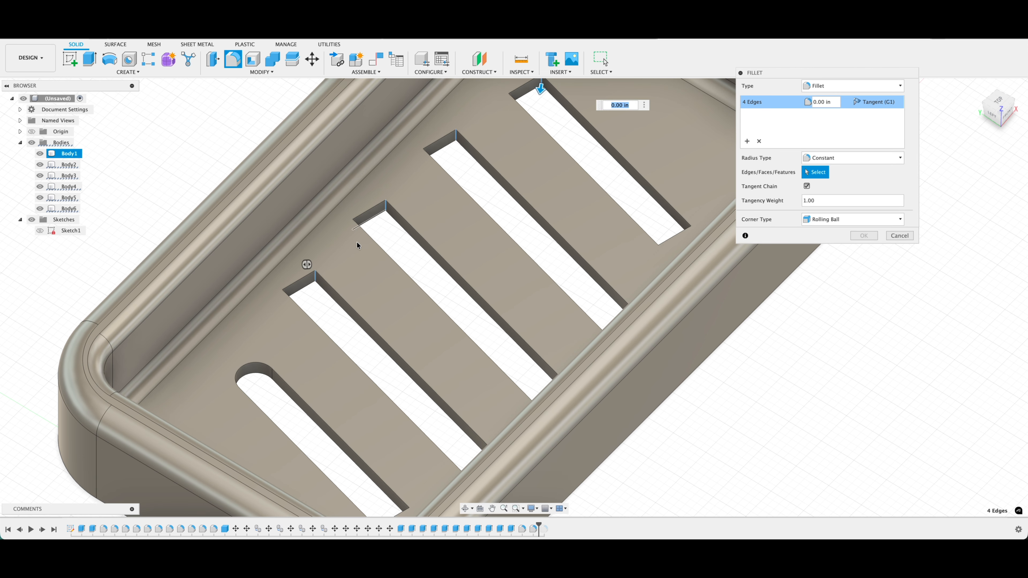
key("BackSpace")
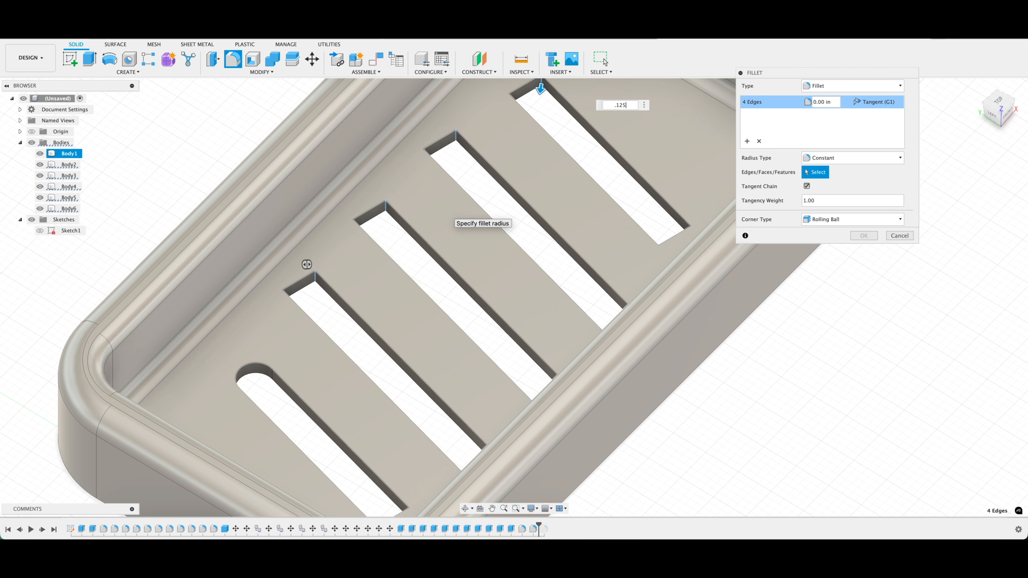
key("Return")
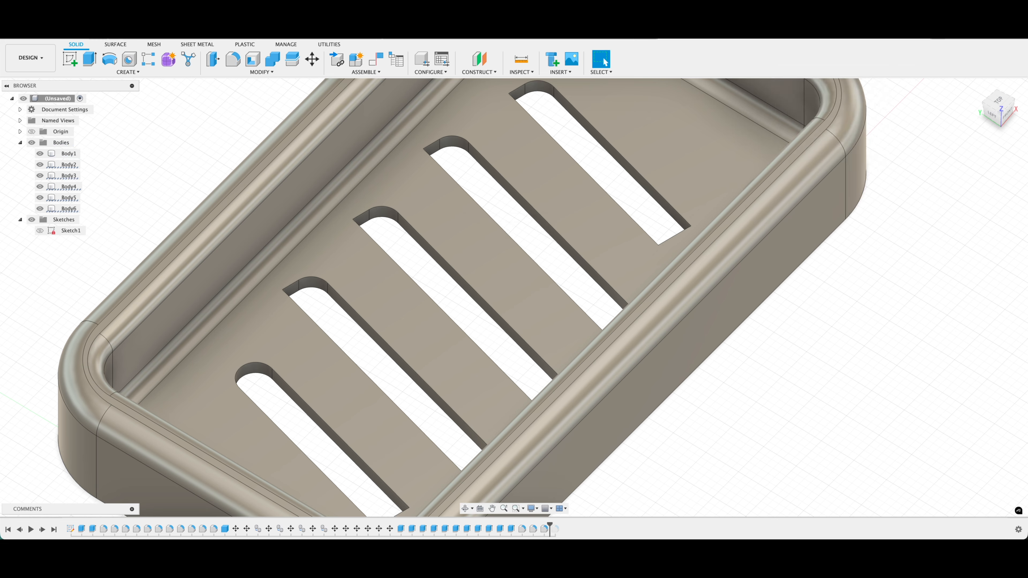
Step: Fillet the back-left vertical corner edges of the same four slots with a 0.125 in radius
left_click(465, 510)
mouse_move(388, 466)
left_mouse_down()
mouse_move(351, 455)
mouse_move(371, 461)
mouse_move(389, 450)
left_mouse_up()
key("Escape")
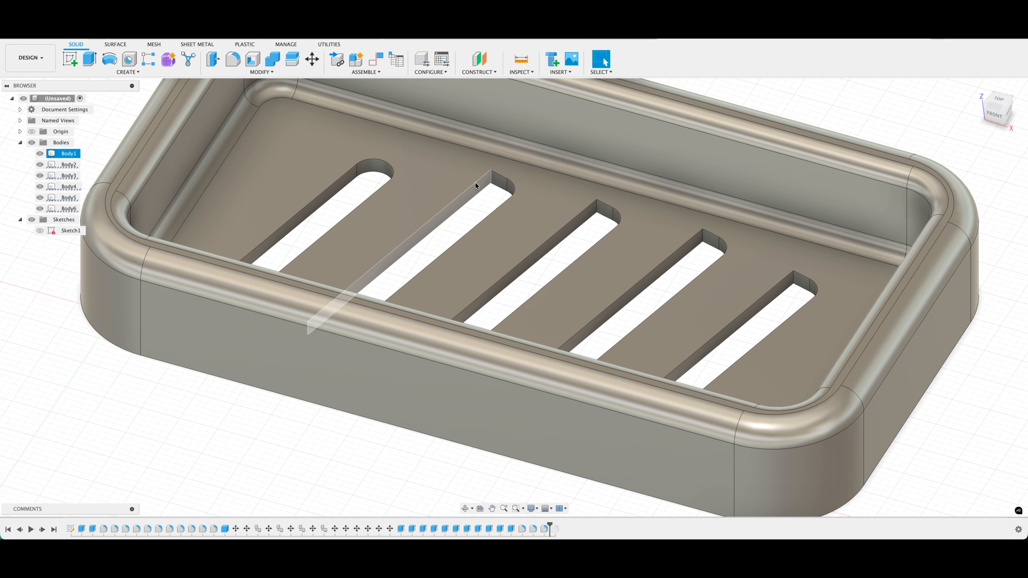
left_click(597, 210)
key("f")
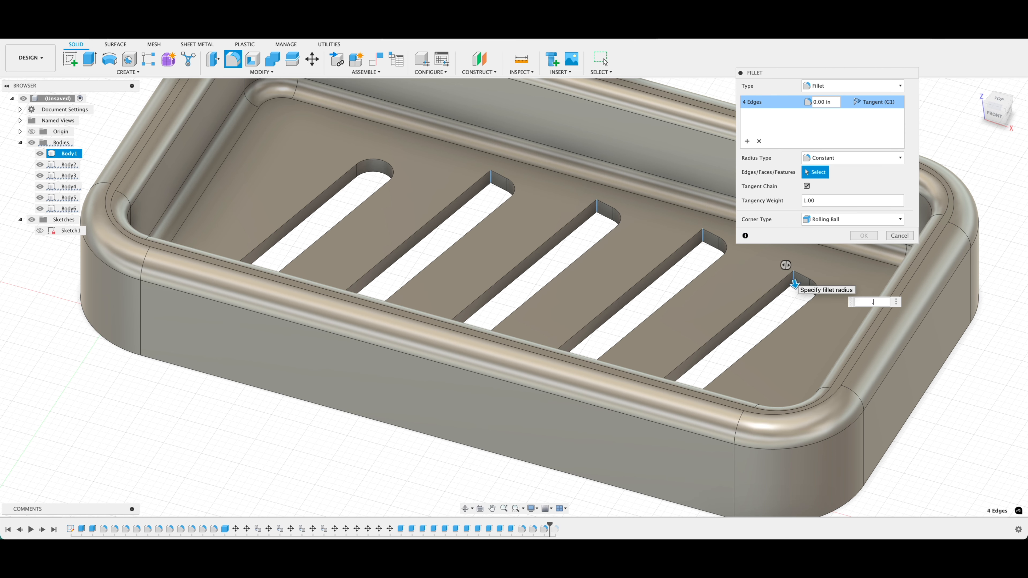
key("Return")
key("Return")
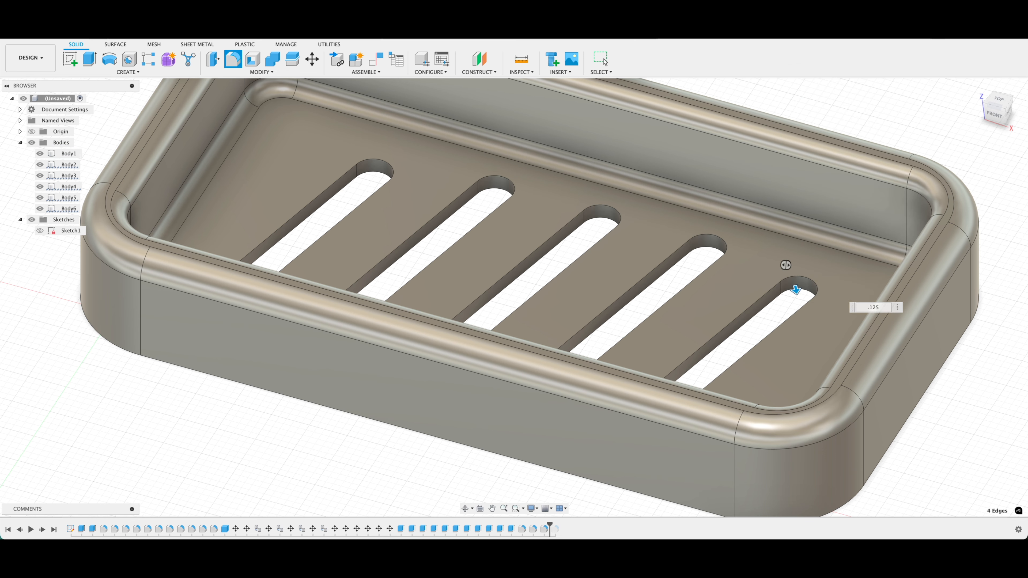
Step: Fillet the front-left vertical corner edges of all five slots together with a 0.125 in radius
left_click(466, 509)
left_click_drag(617, 449, 493, 381)
key("Escape")
left_click(737, 203)
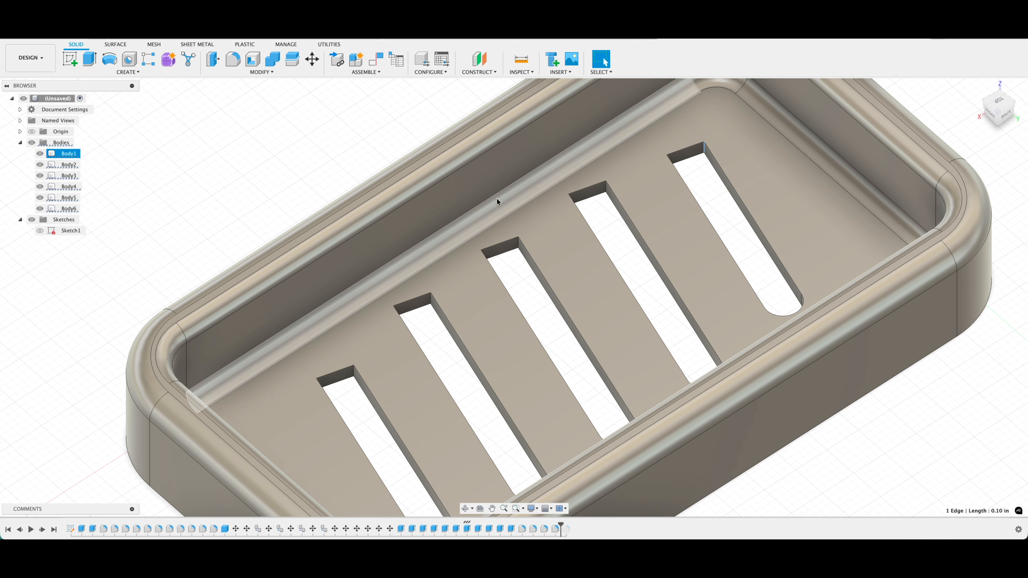
left_click(606, 188, "shift")
left_click(518, 243, "shift")
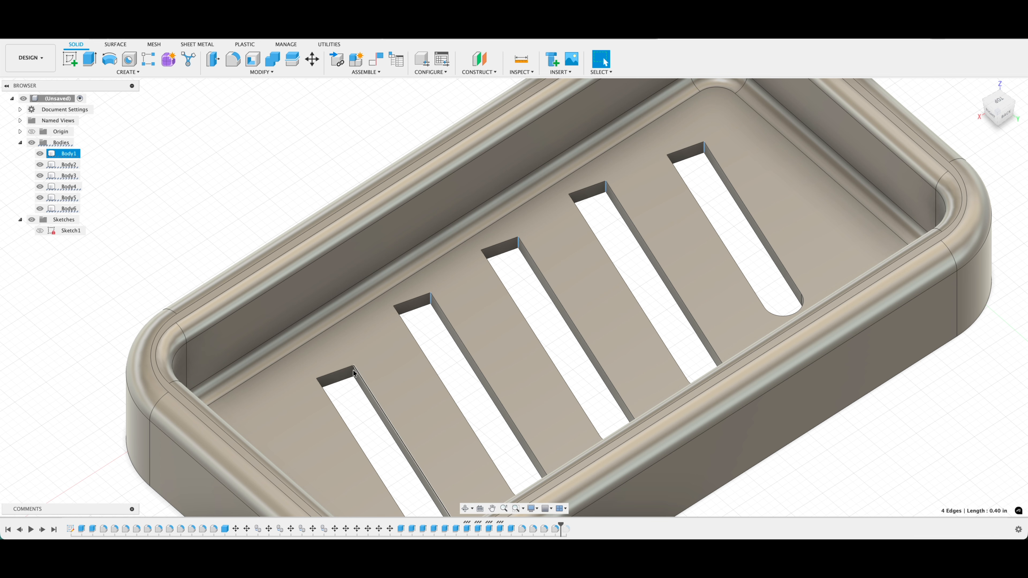
type("f")
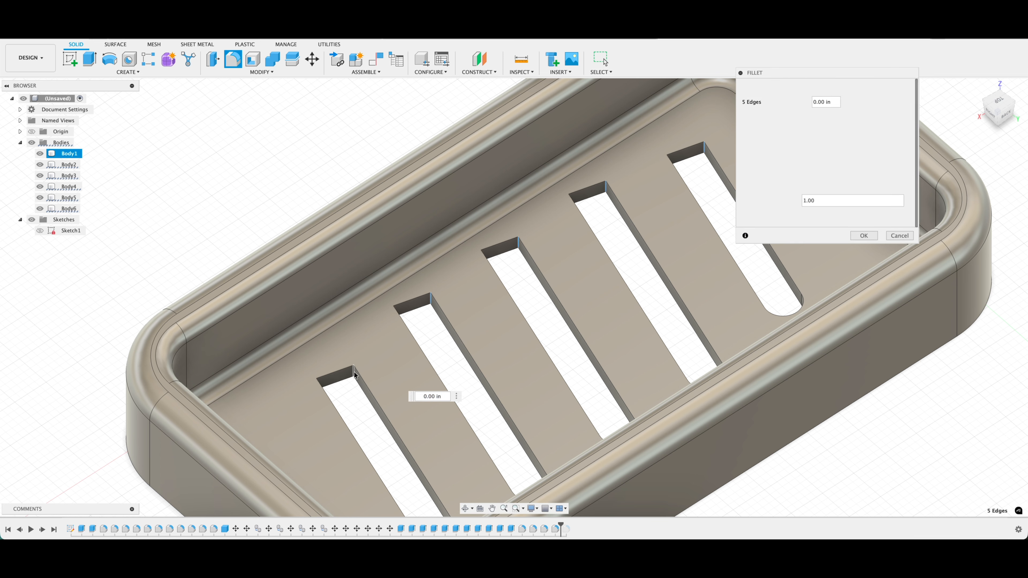
type(".125")
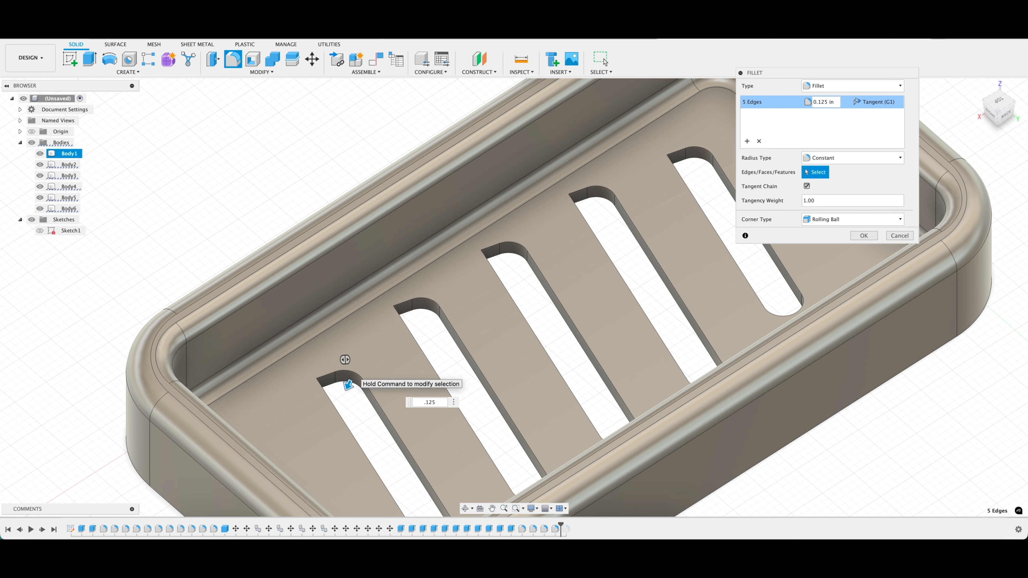
key("Return")
Step: Fillet the remaining front-right vertical corner edges of all five slots so their front ends are fully rounded
left_click(465, 509)
left_click_drag(477, 470, 452, 465)
middle_click_drag(431, 461, 431, 461, "shift")
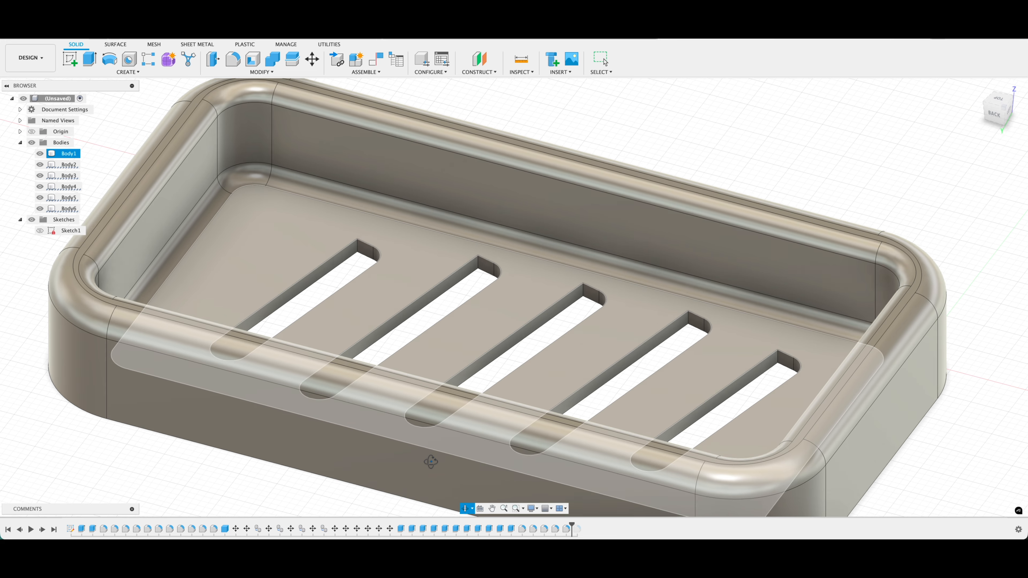
key("f")
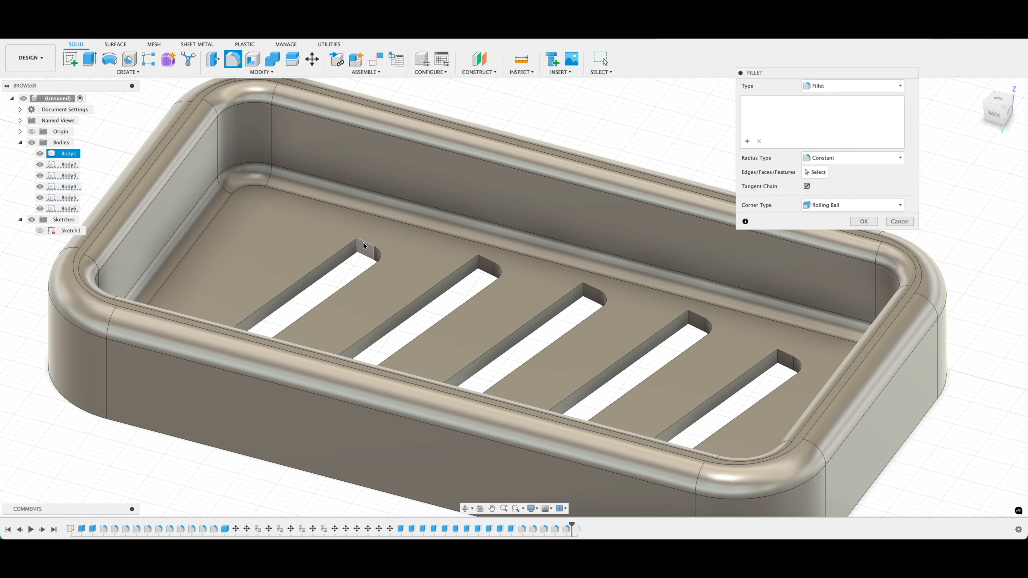
left_click(360, 248)
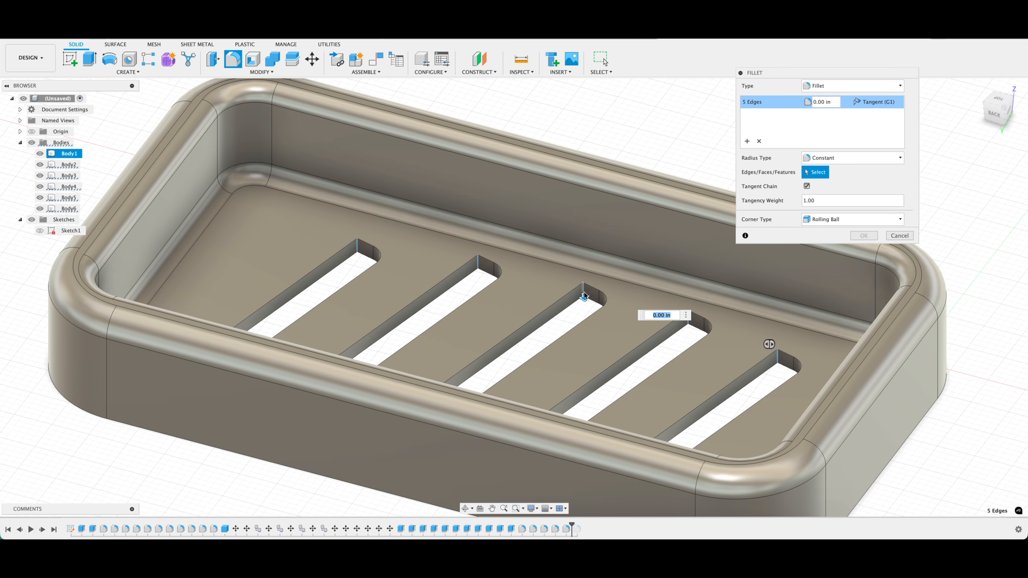
key("Return")
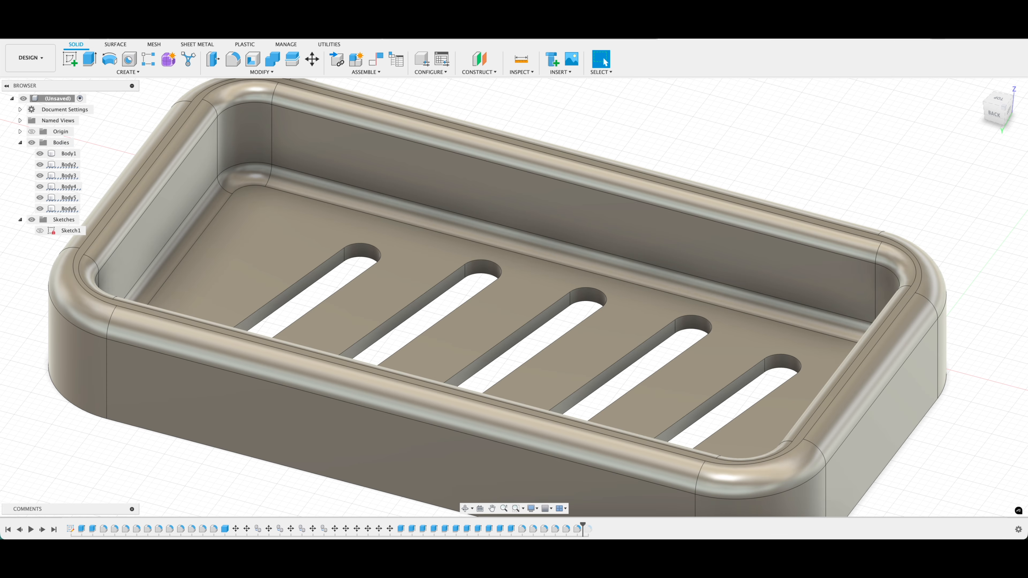
left_click(466, 508)
left_click_drag(453, 404, 489, 434)
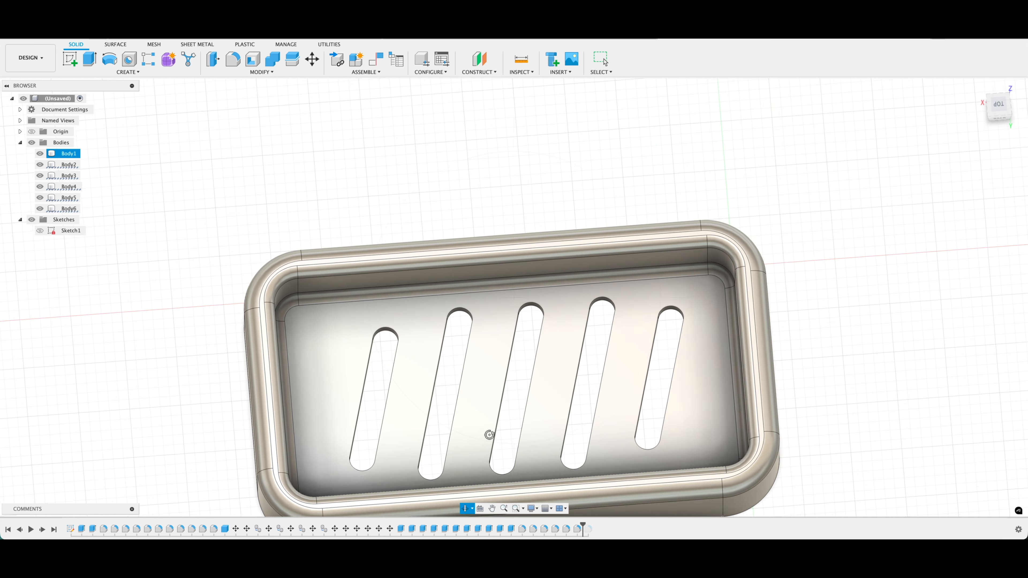
scroll(489, 435, "down", 2)
middle_click_drag(498, 434, 474, 356)
key("Escape")
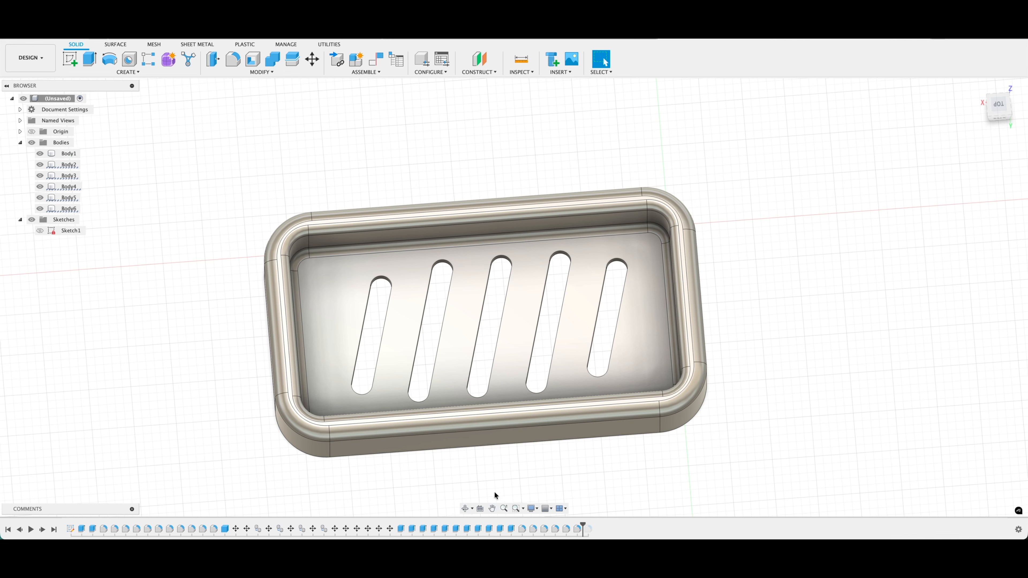
left_click_drag(457, 449, 449, 432)
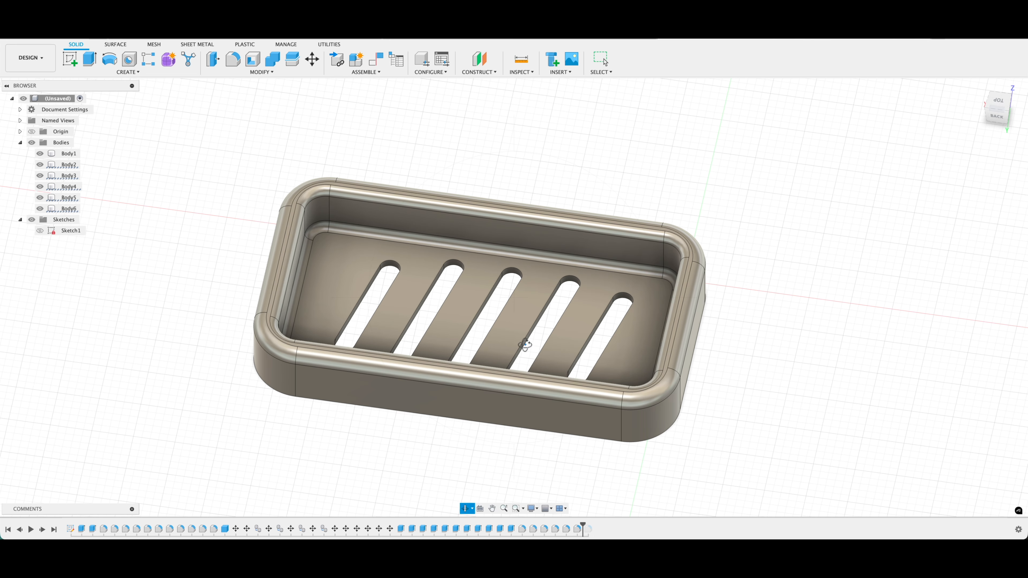